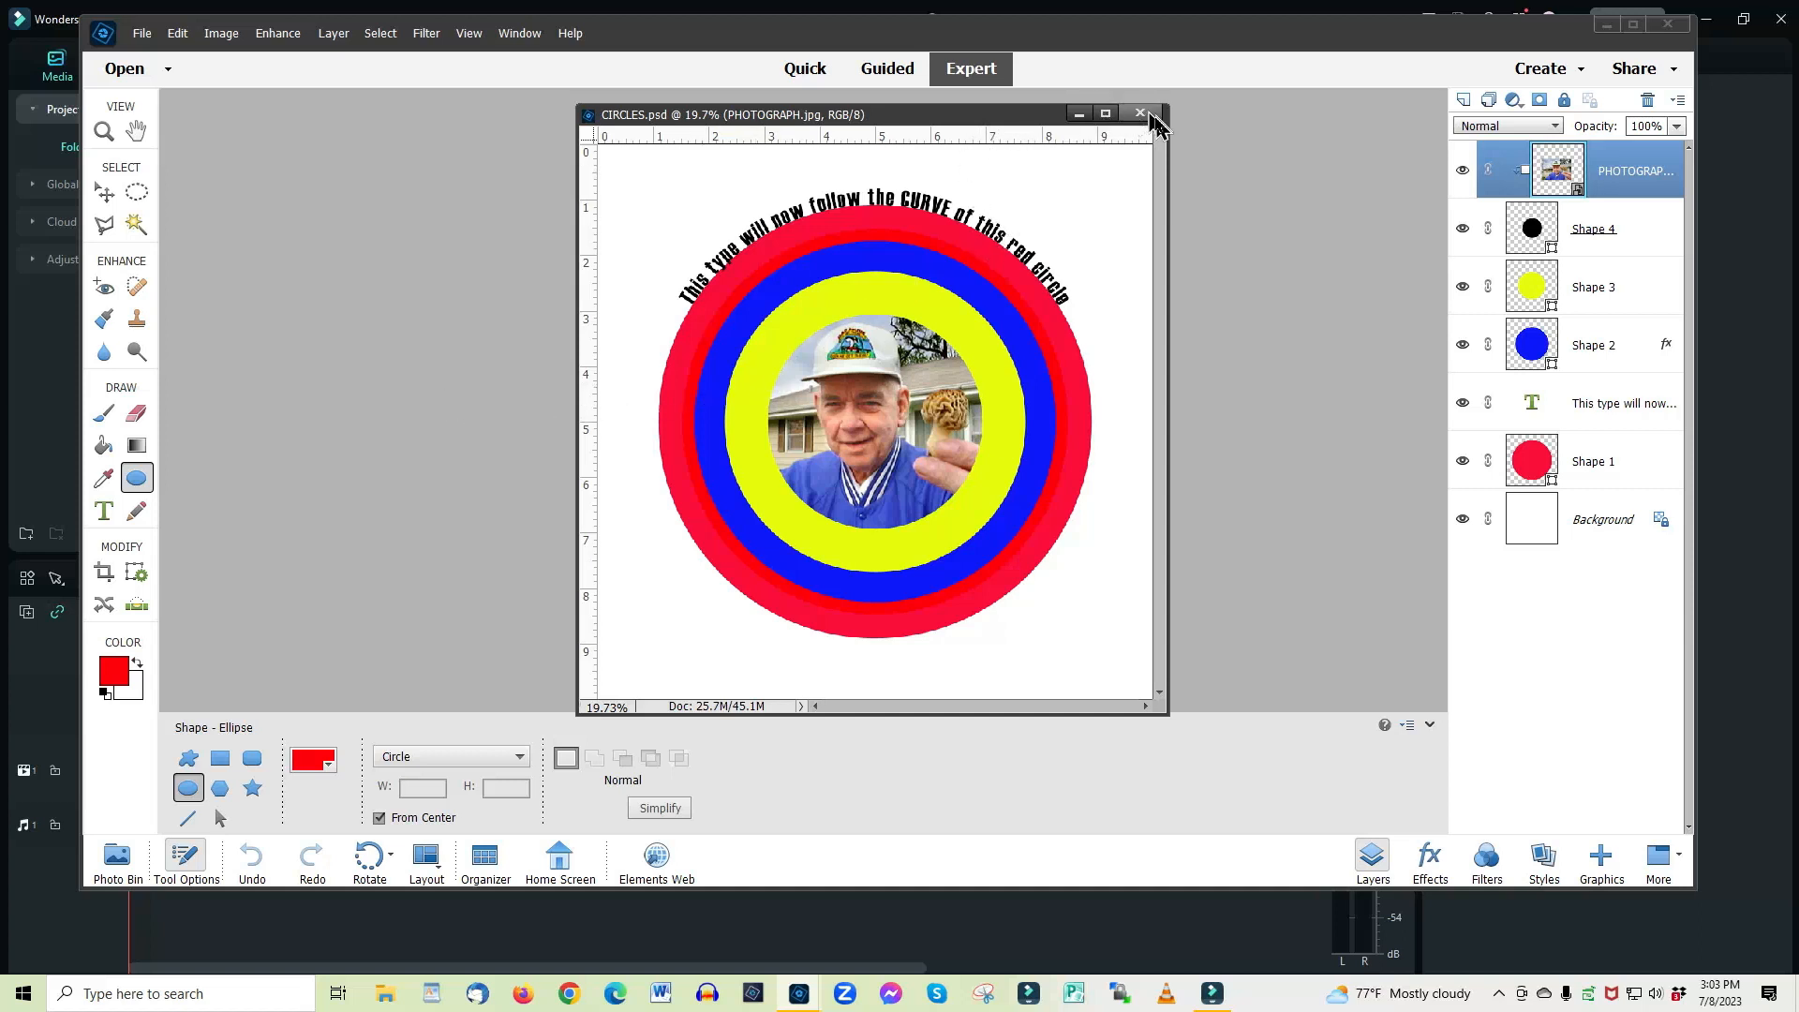
Close CIRCLES.psd and create a blank 10 by 10 inch RGB document at 300 pixels/inch with a white background
left_click(1141, 114)
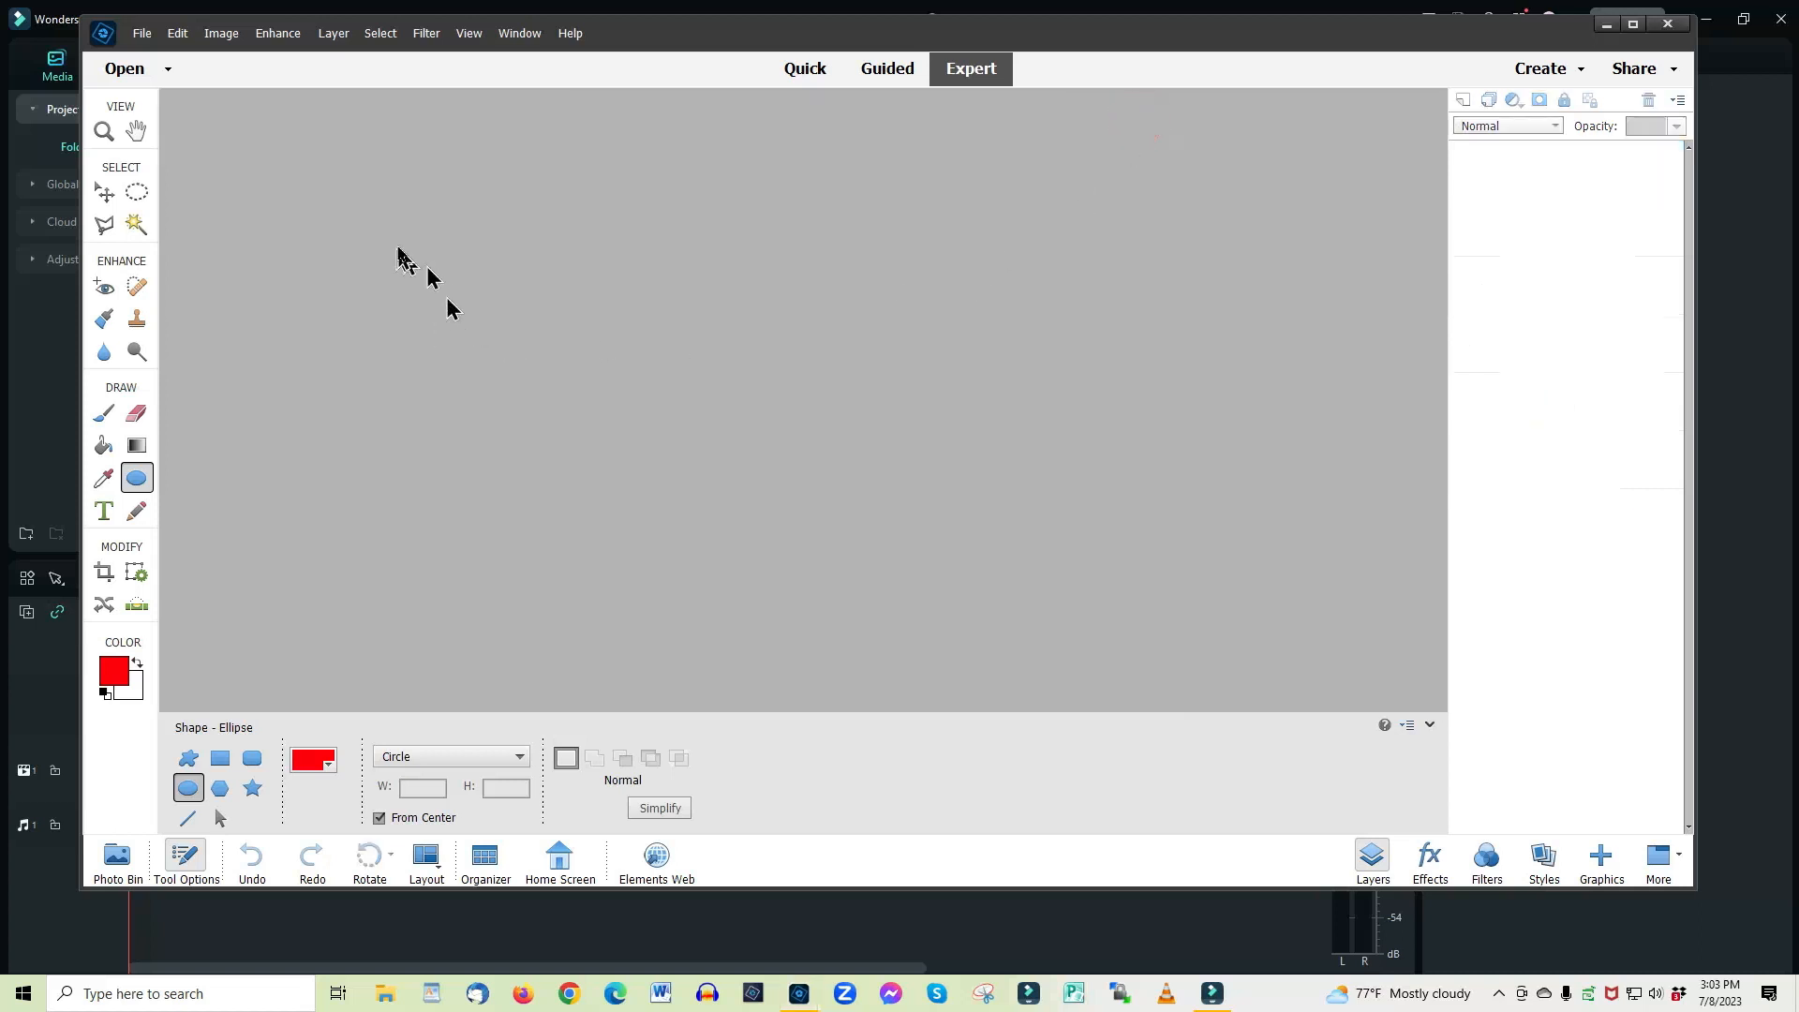
left_click(142, 33)
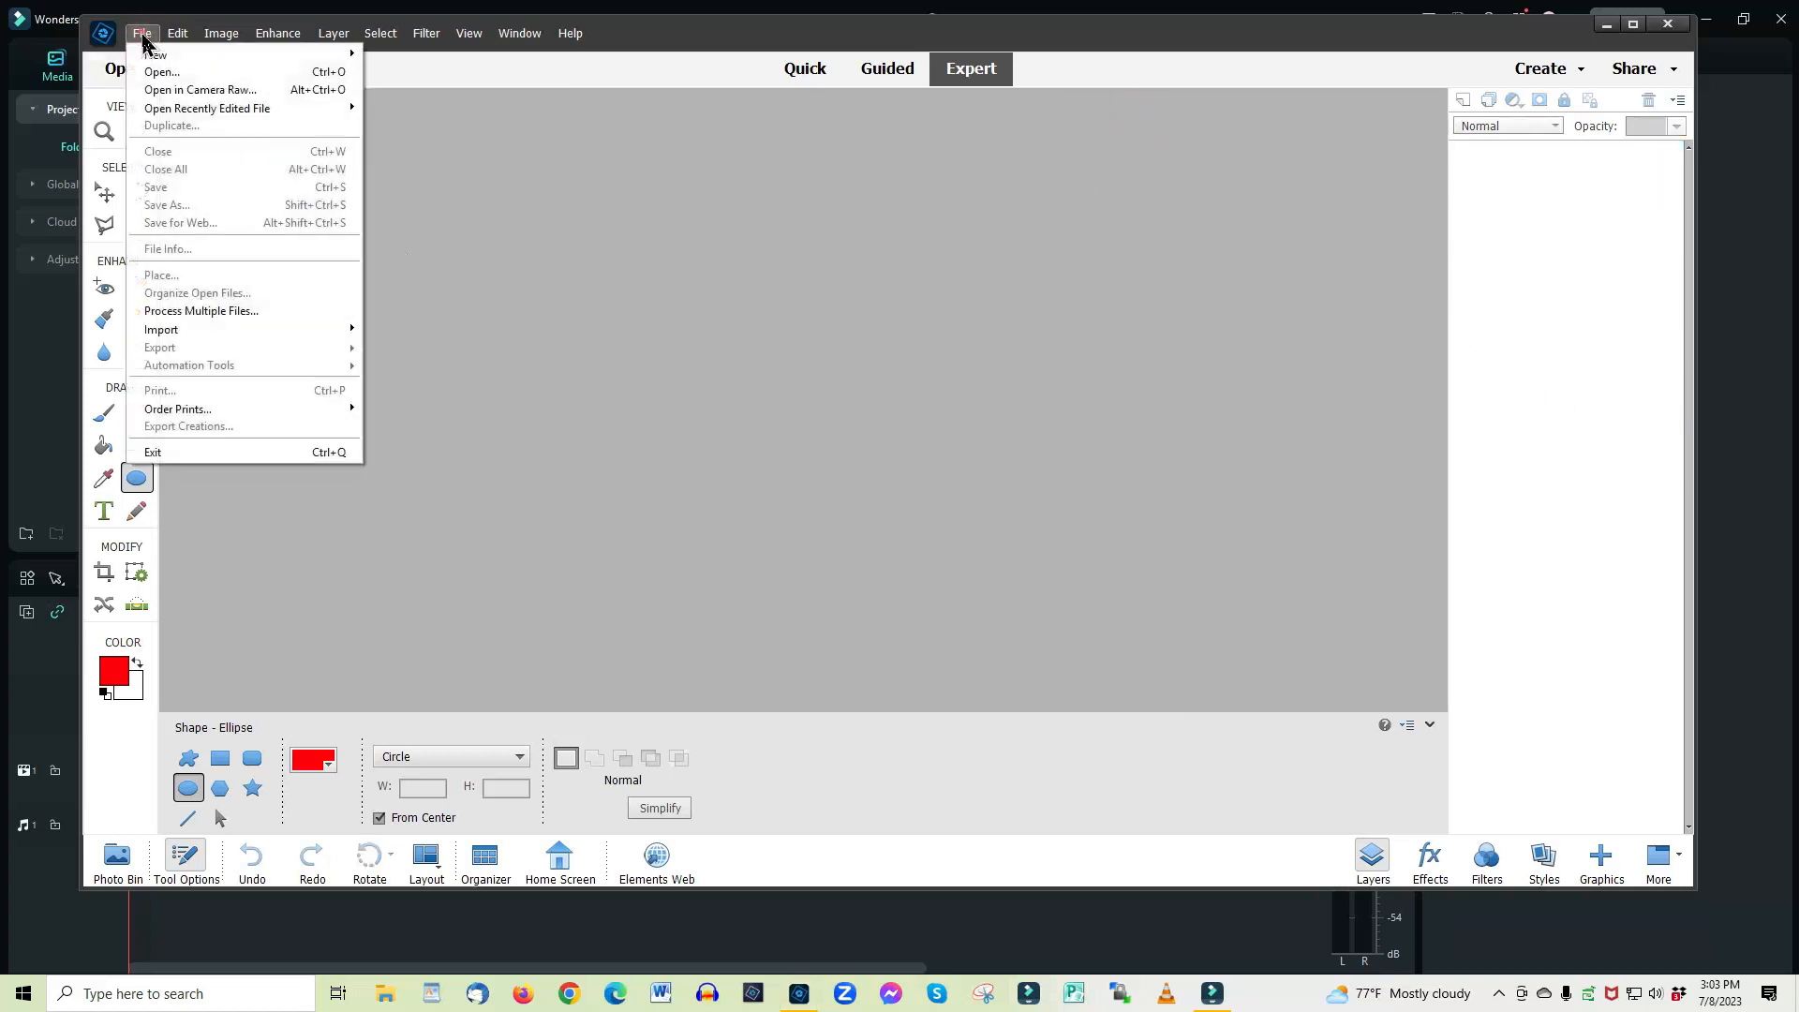
mouse_move(272, 55)
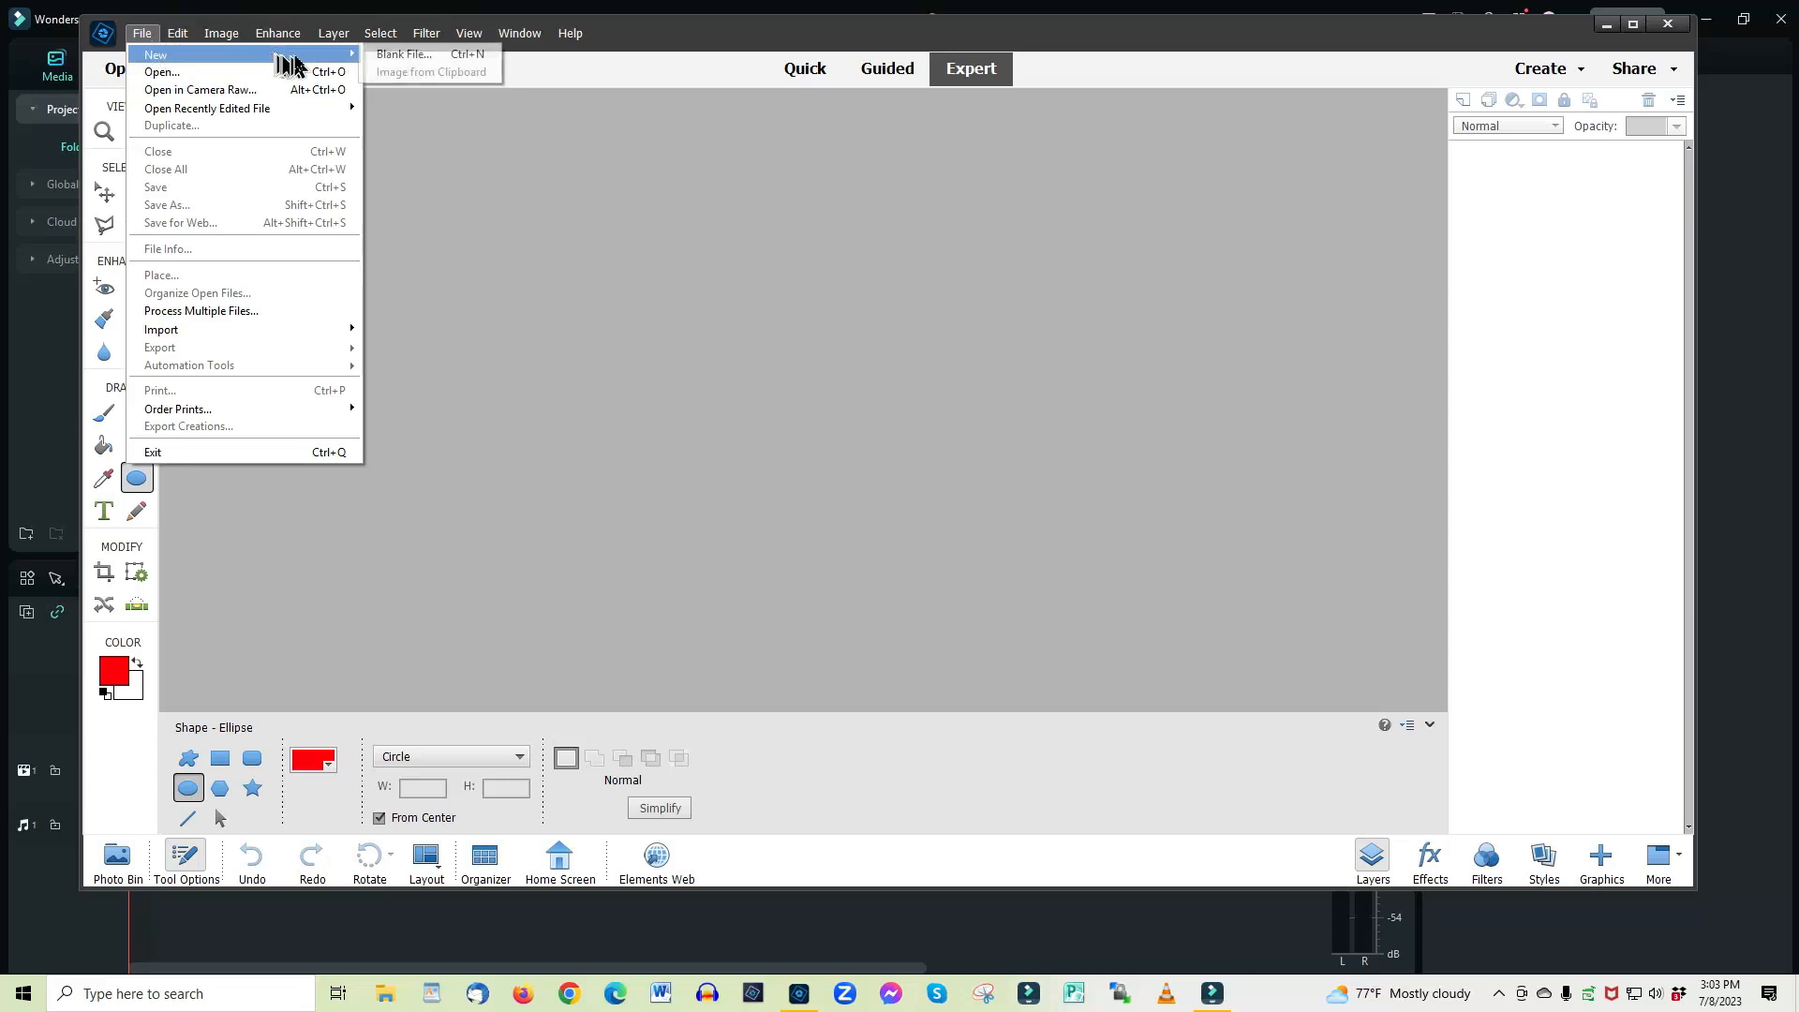
left_click(379, 57)
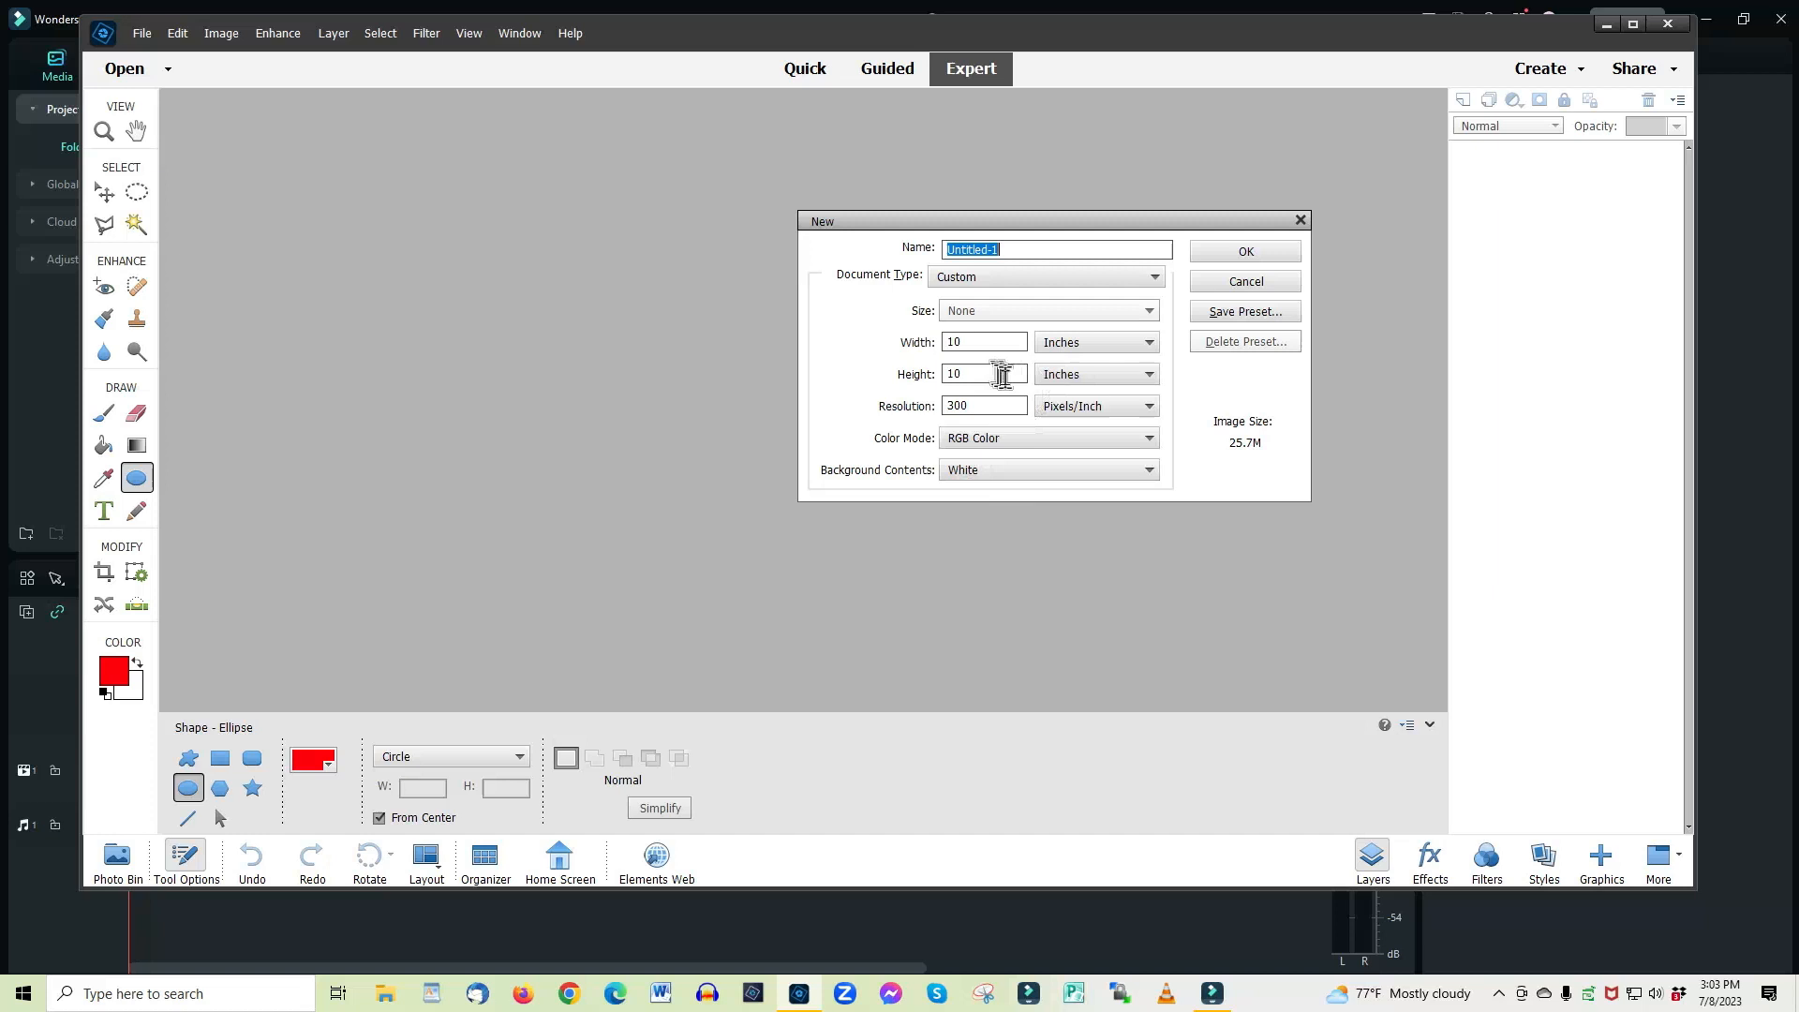
left_click(1077, 344)
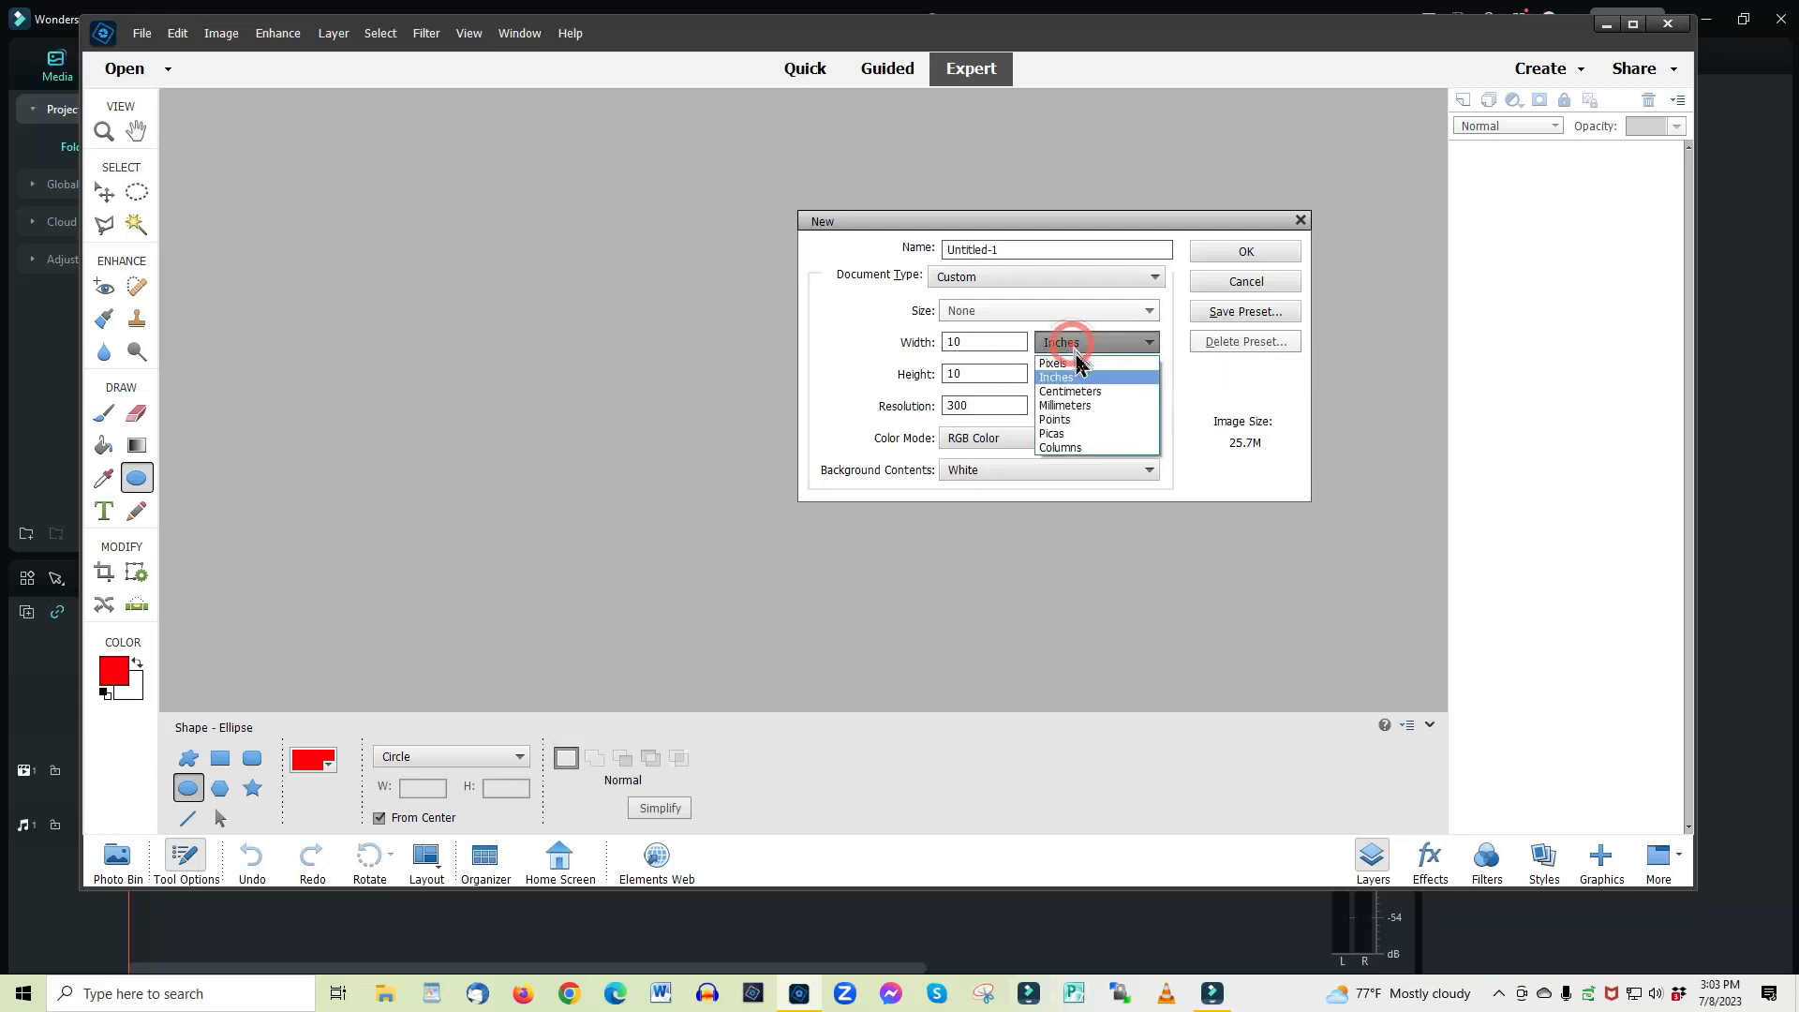
left_click(1083, 365)
left_click(1090, 372)
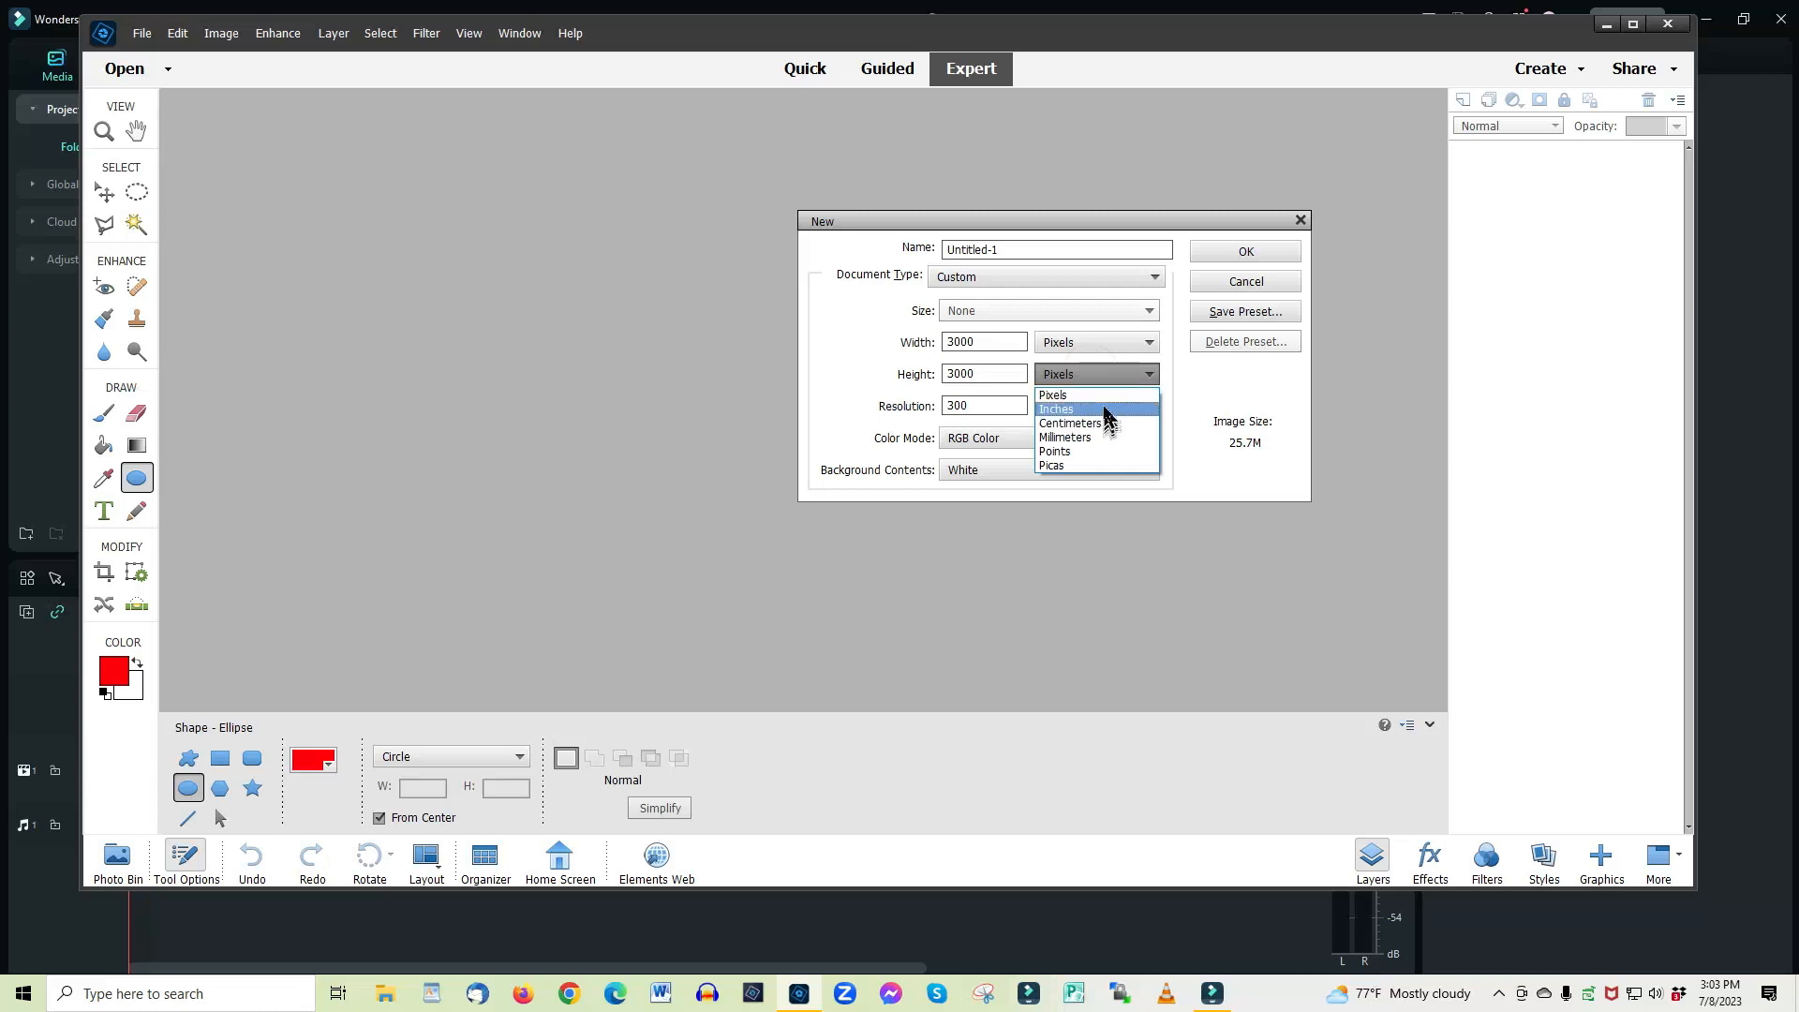
left_click(1103, 410)
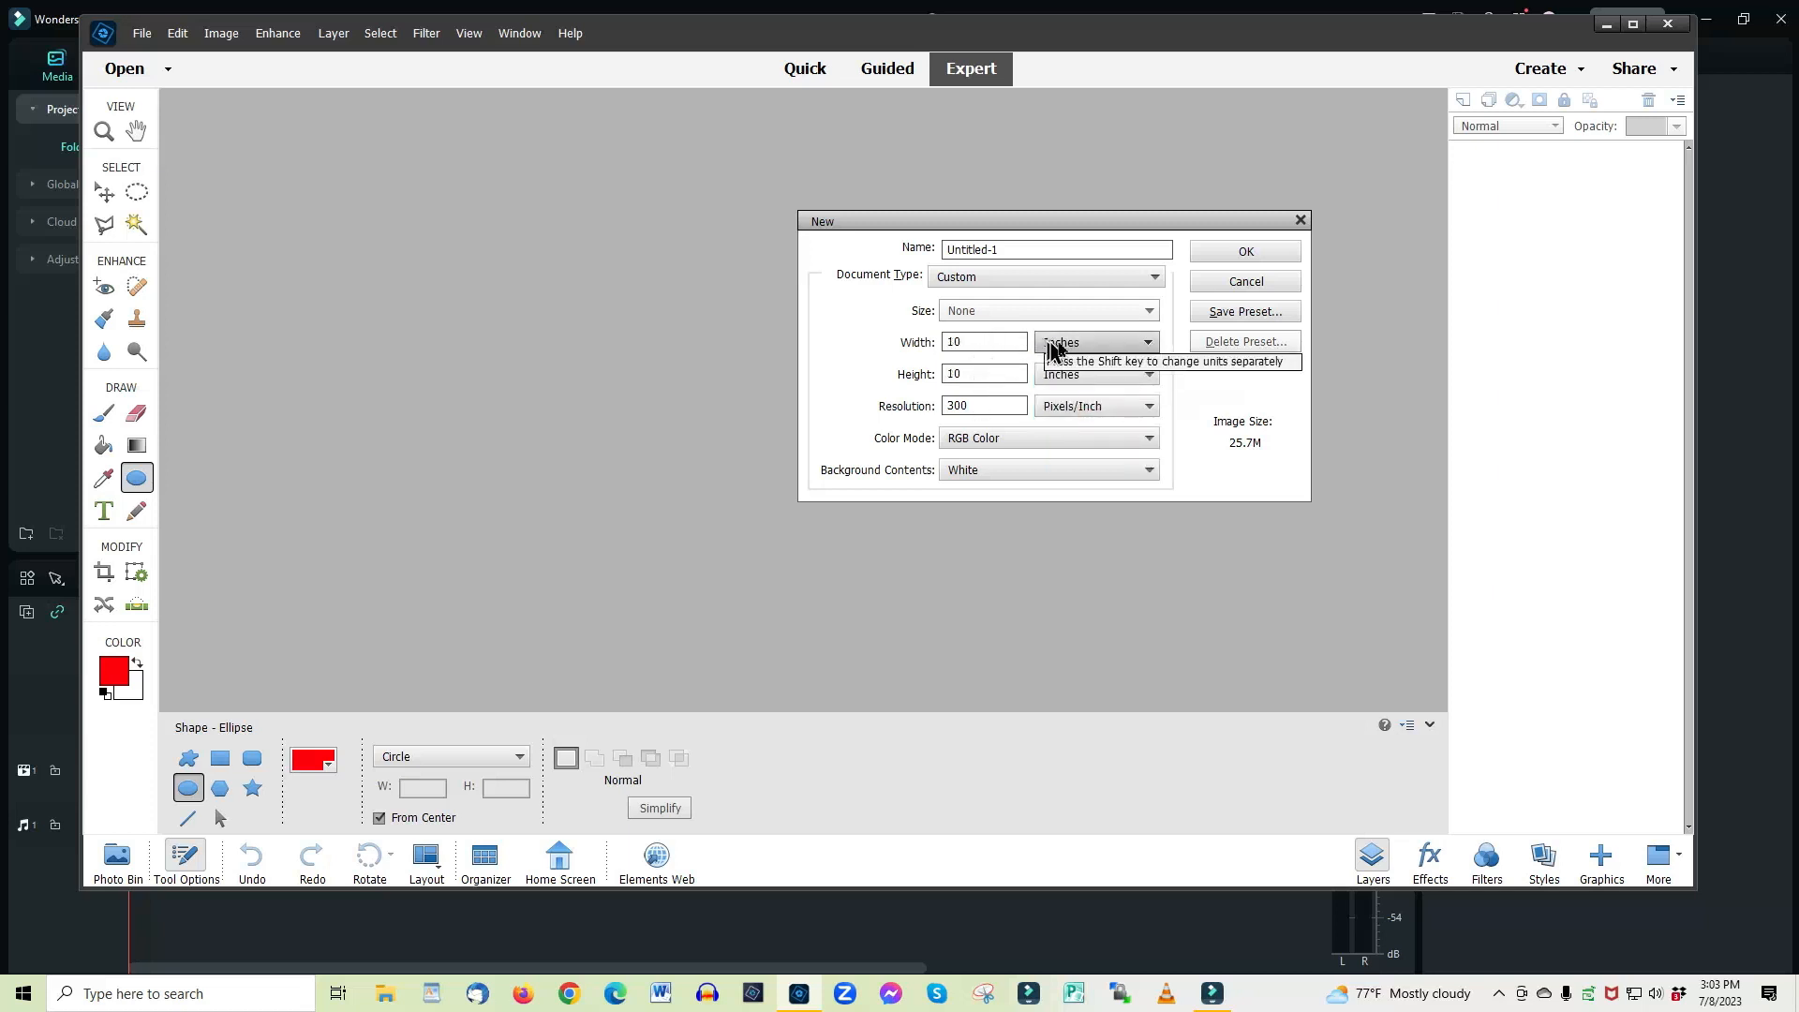
left_click(1244, 251)
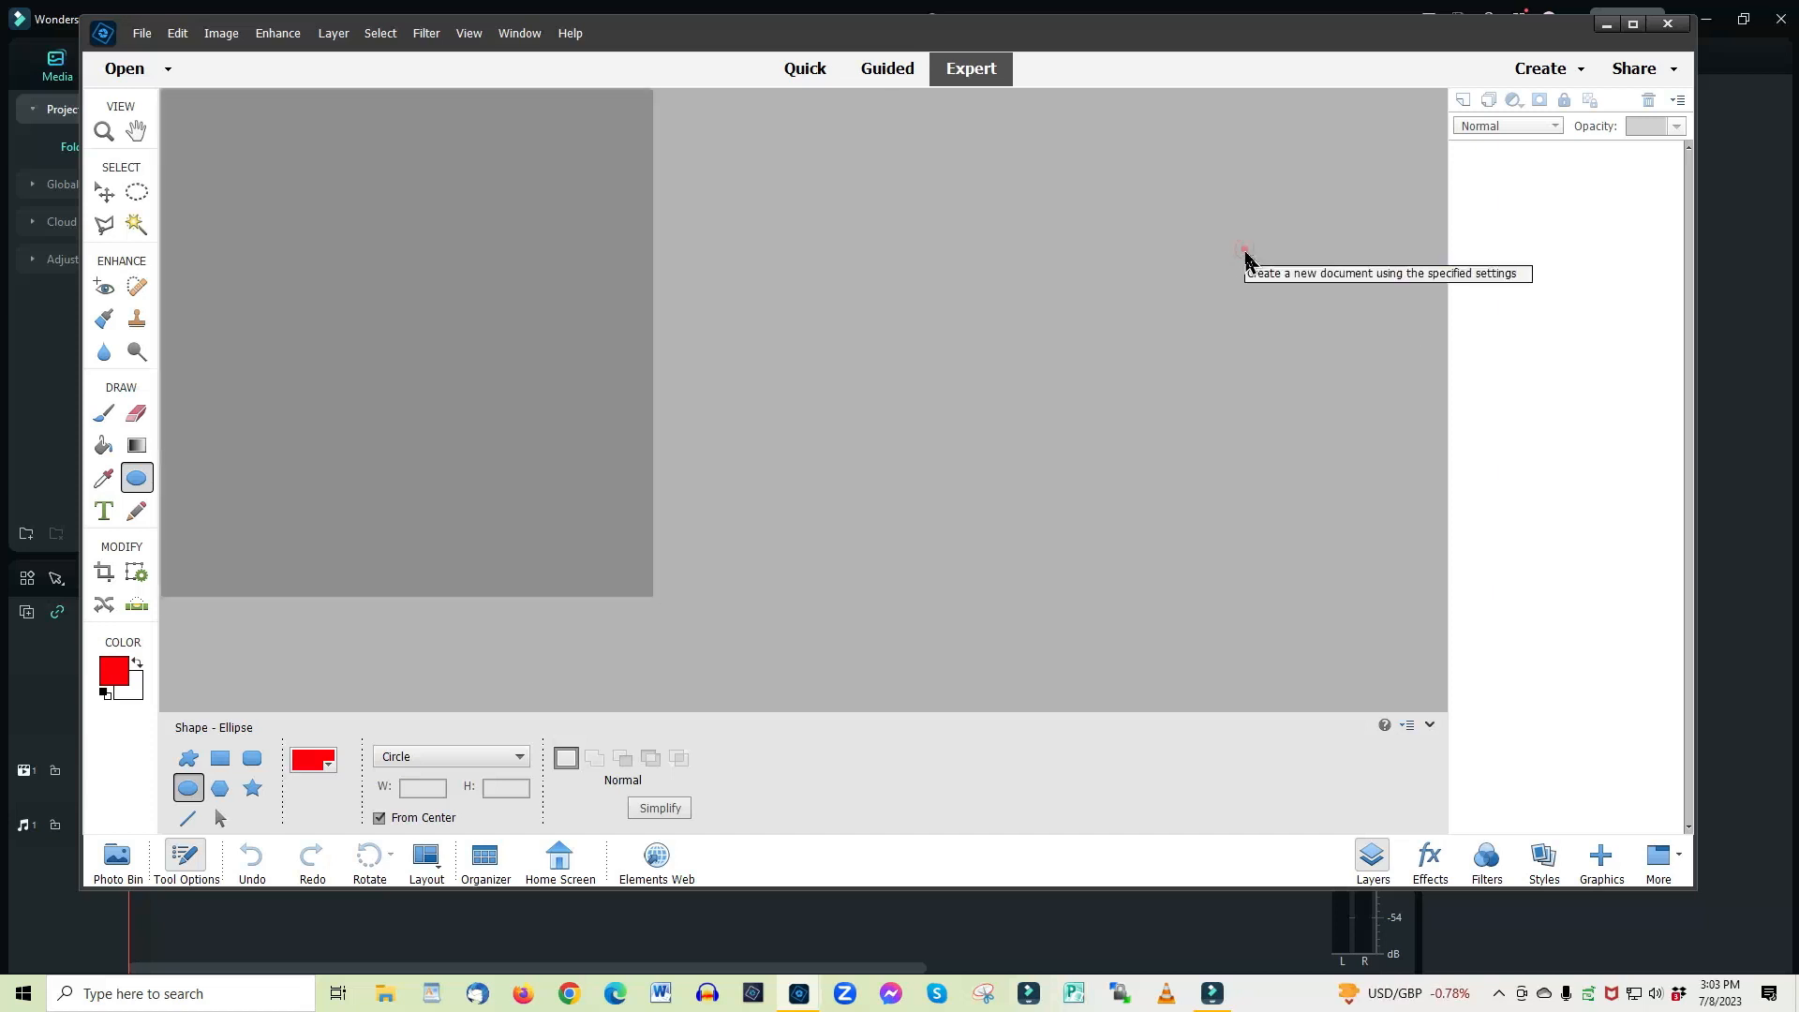
Place a horizontal and a vertical ruler guide so they cross at the canvas centre, 5 inches along each side
left_click_drag(430, 99, 874, 147)
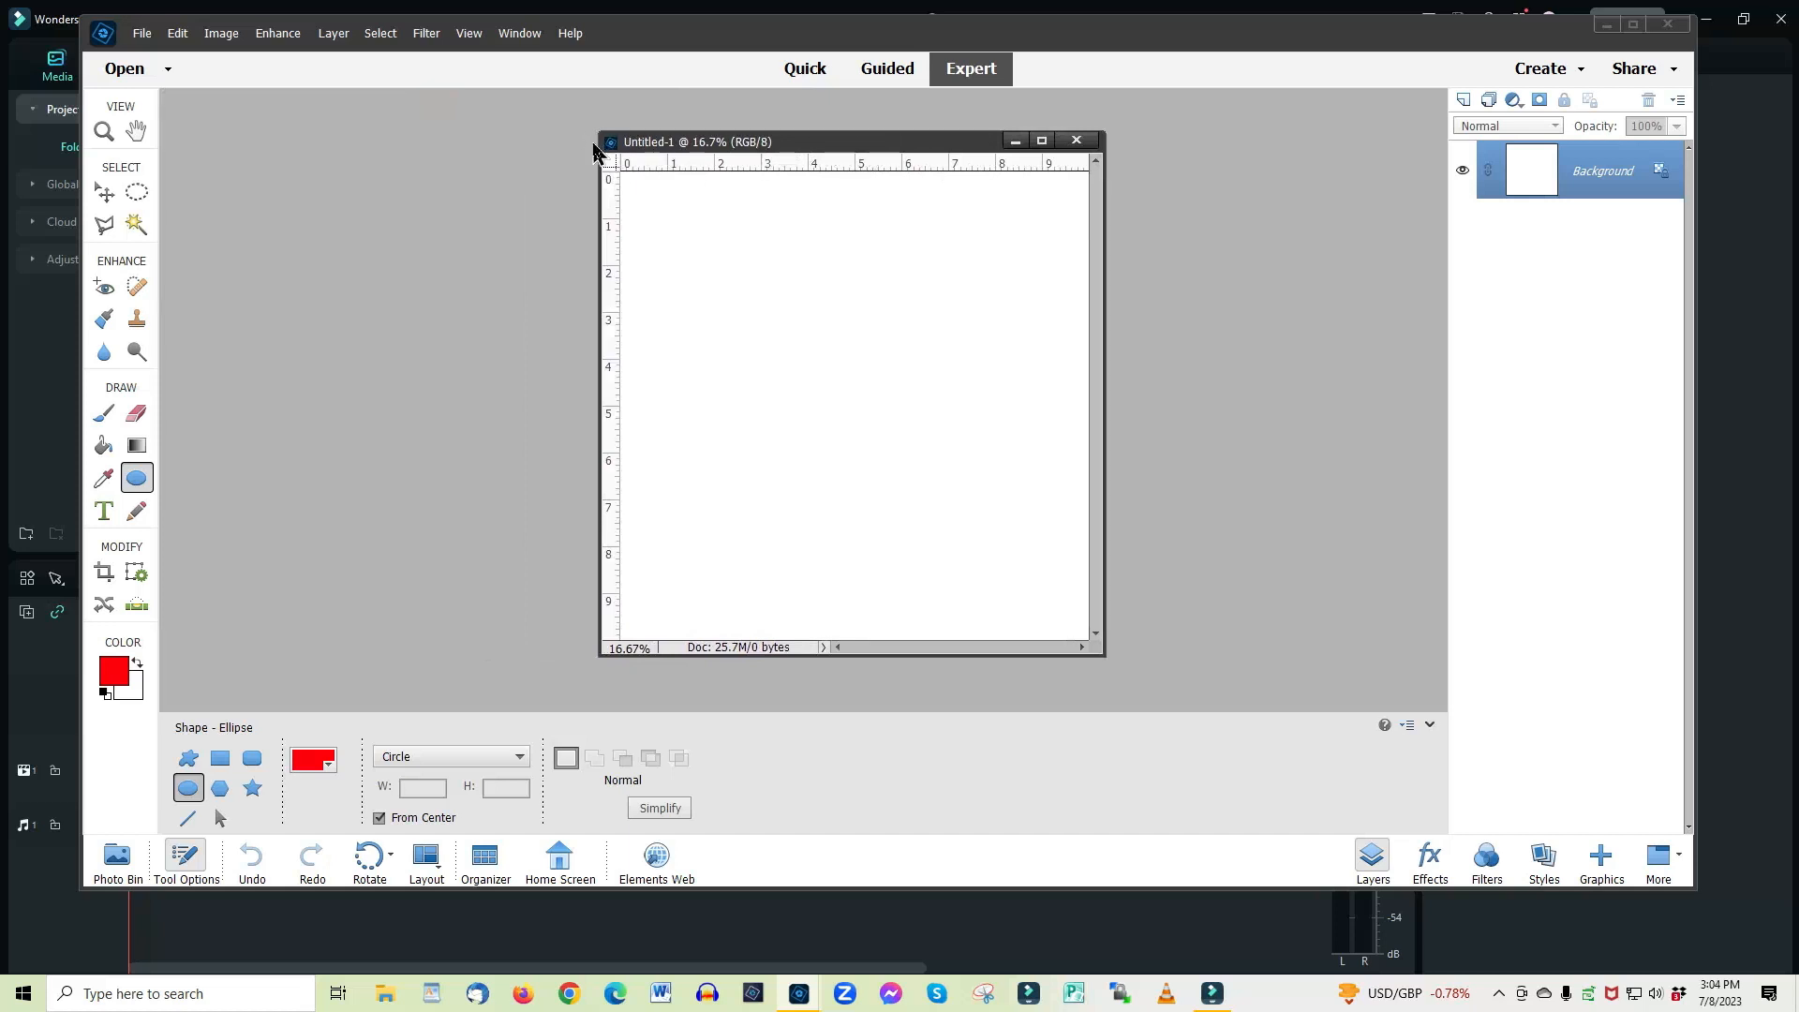
key("ctrl+0")
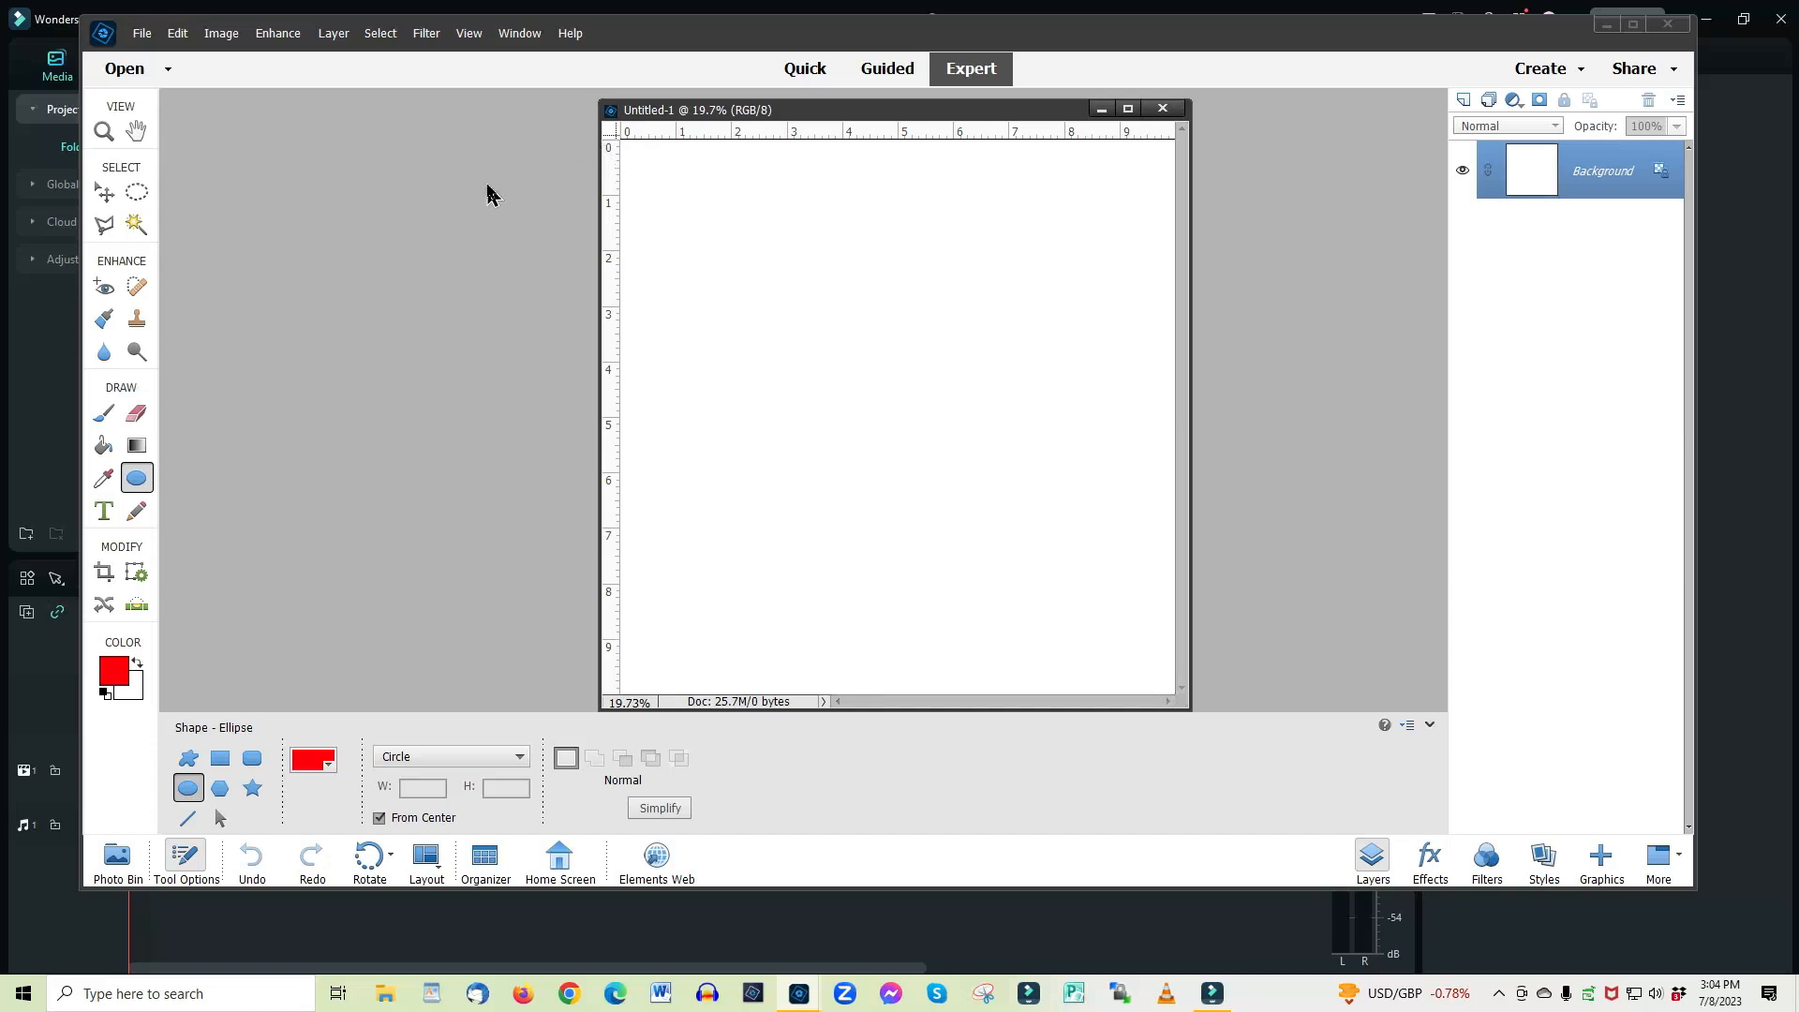
left_click(469, 33)
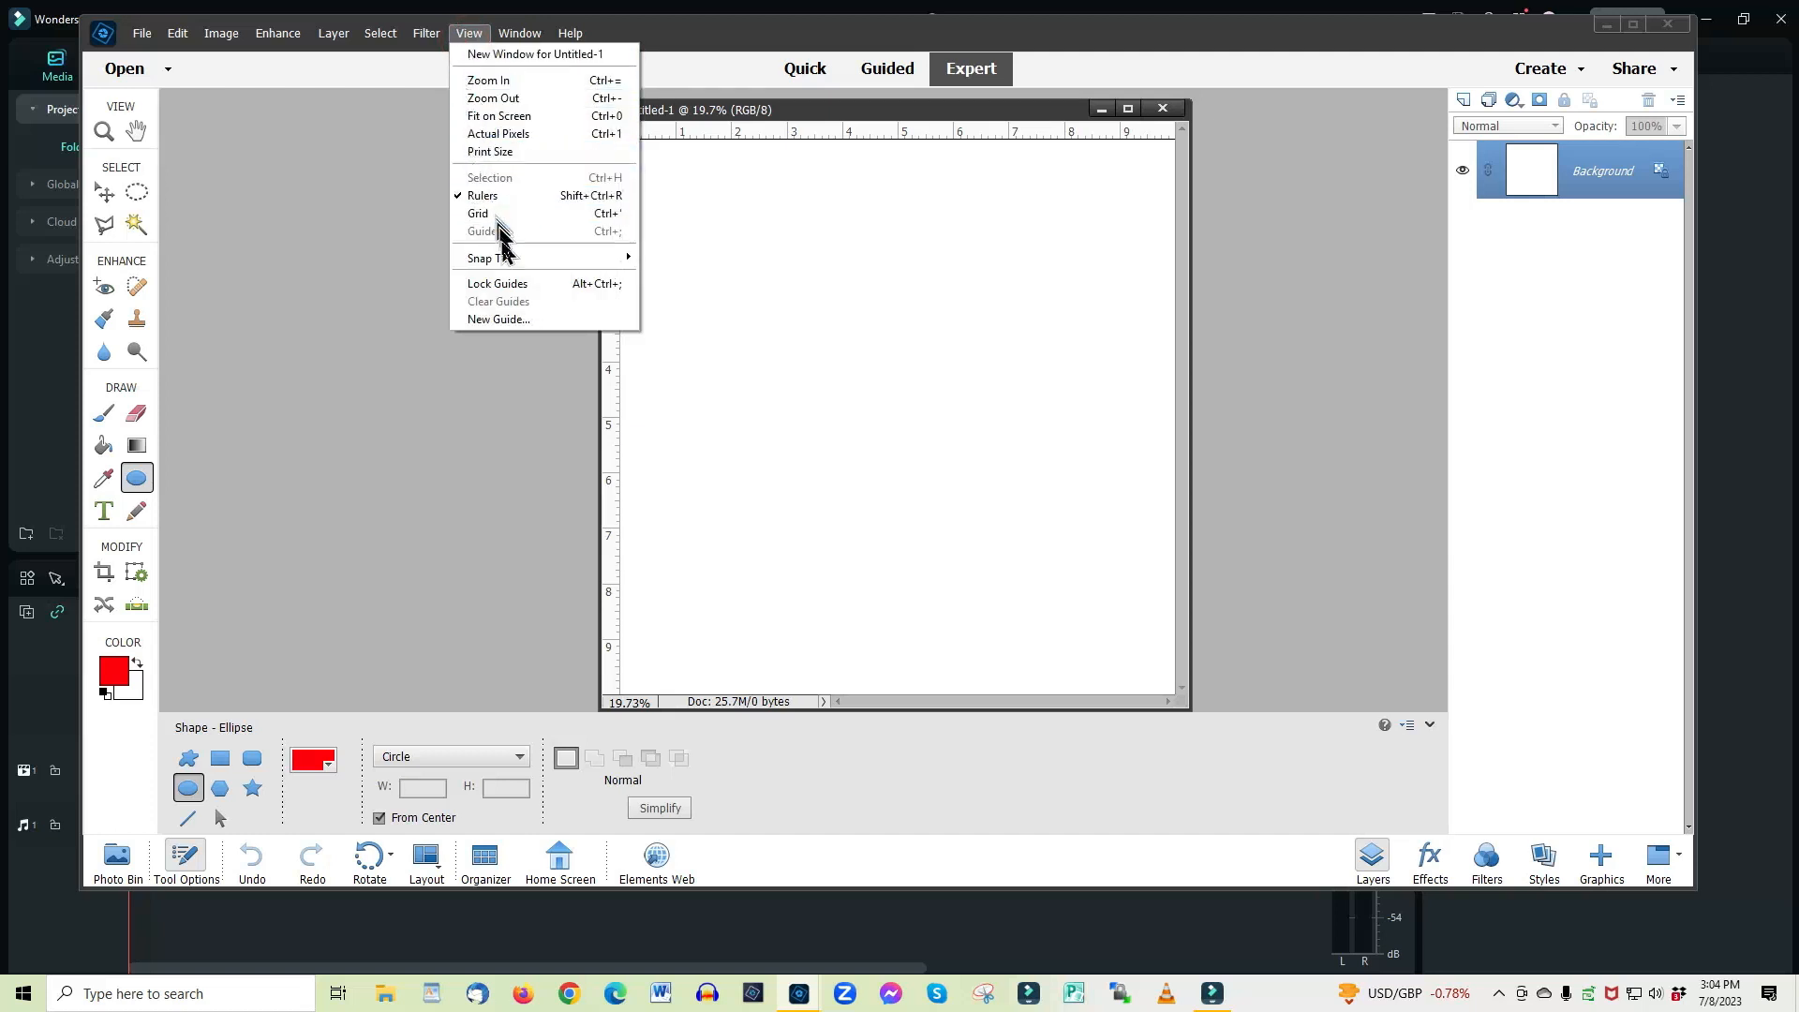
left_click(492, 400)
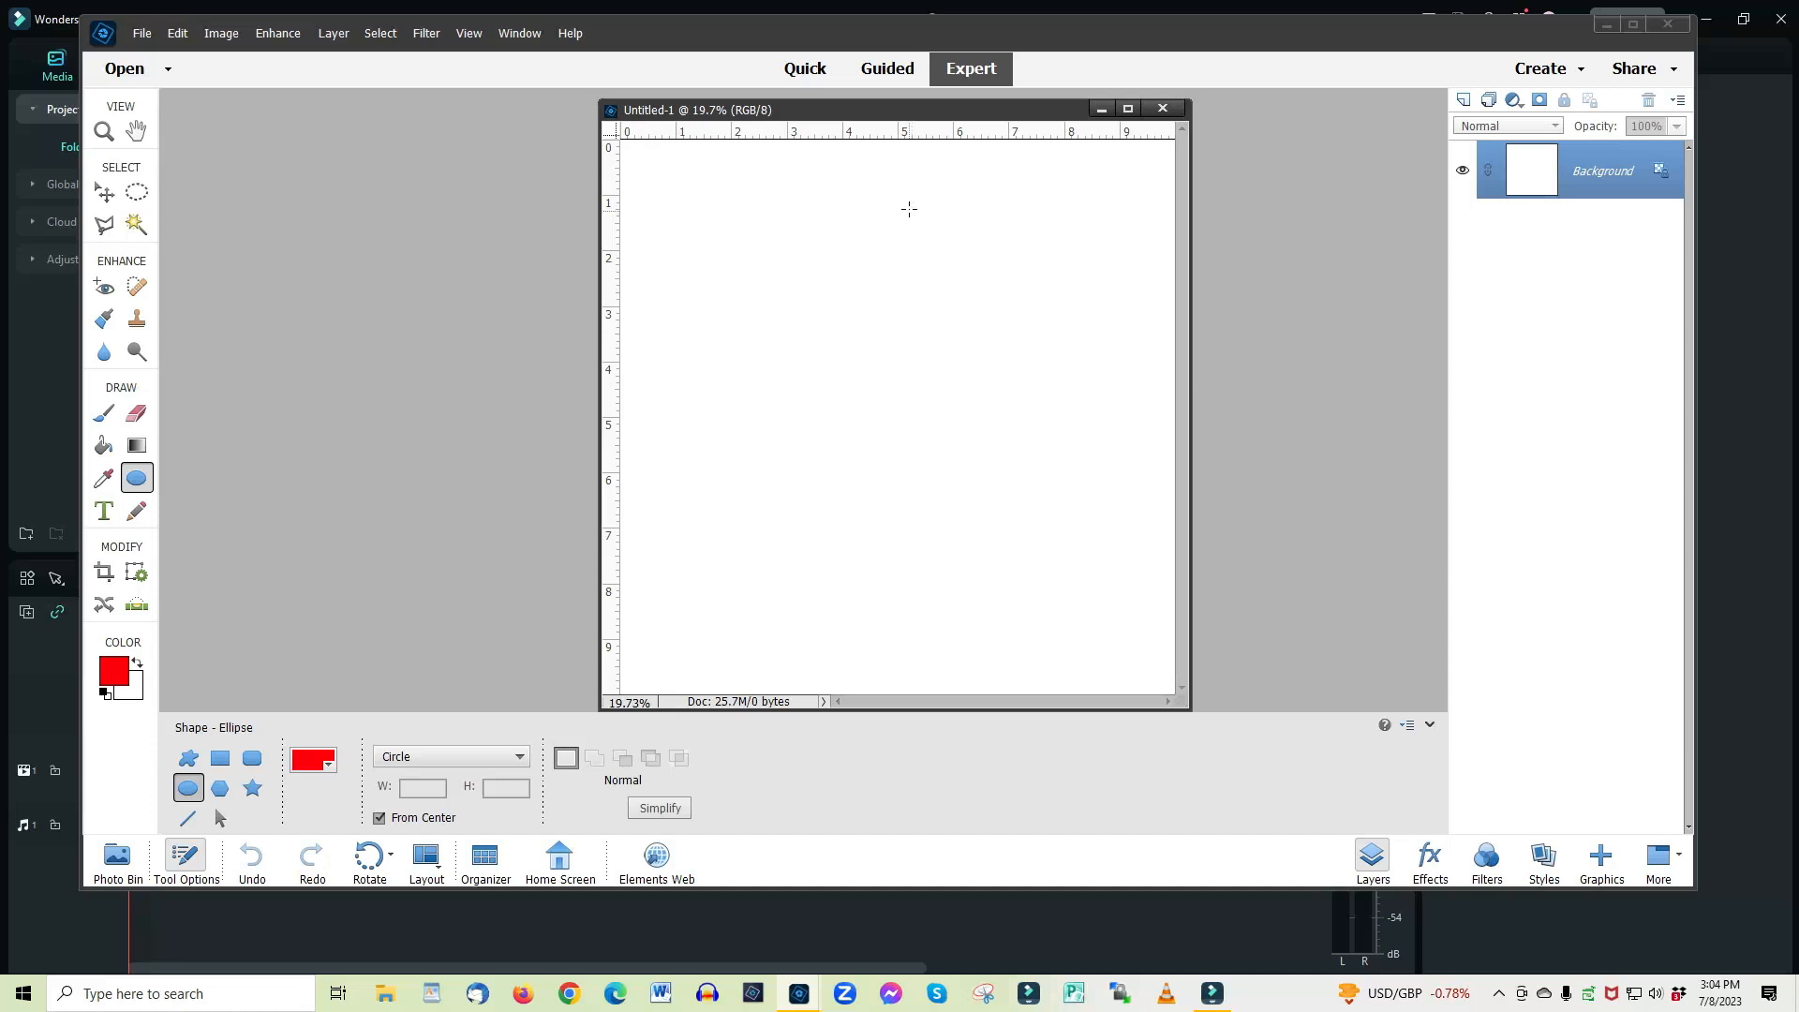
left_click(887, 130)
left_click_drag(887, 134, 927, 414)
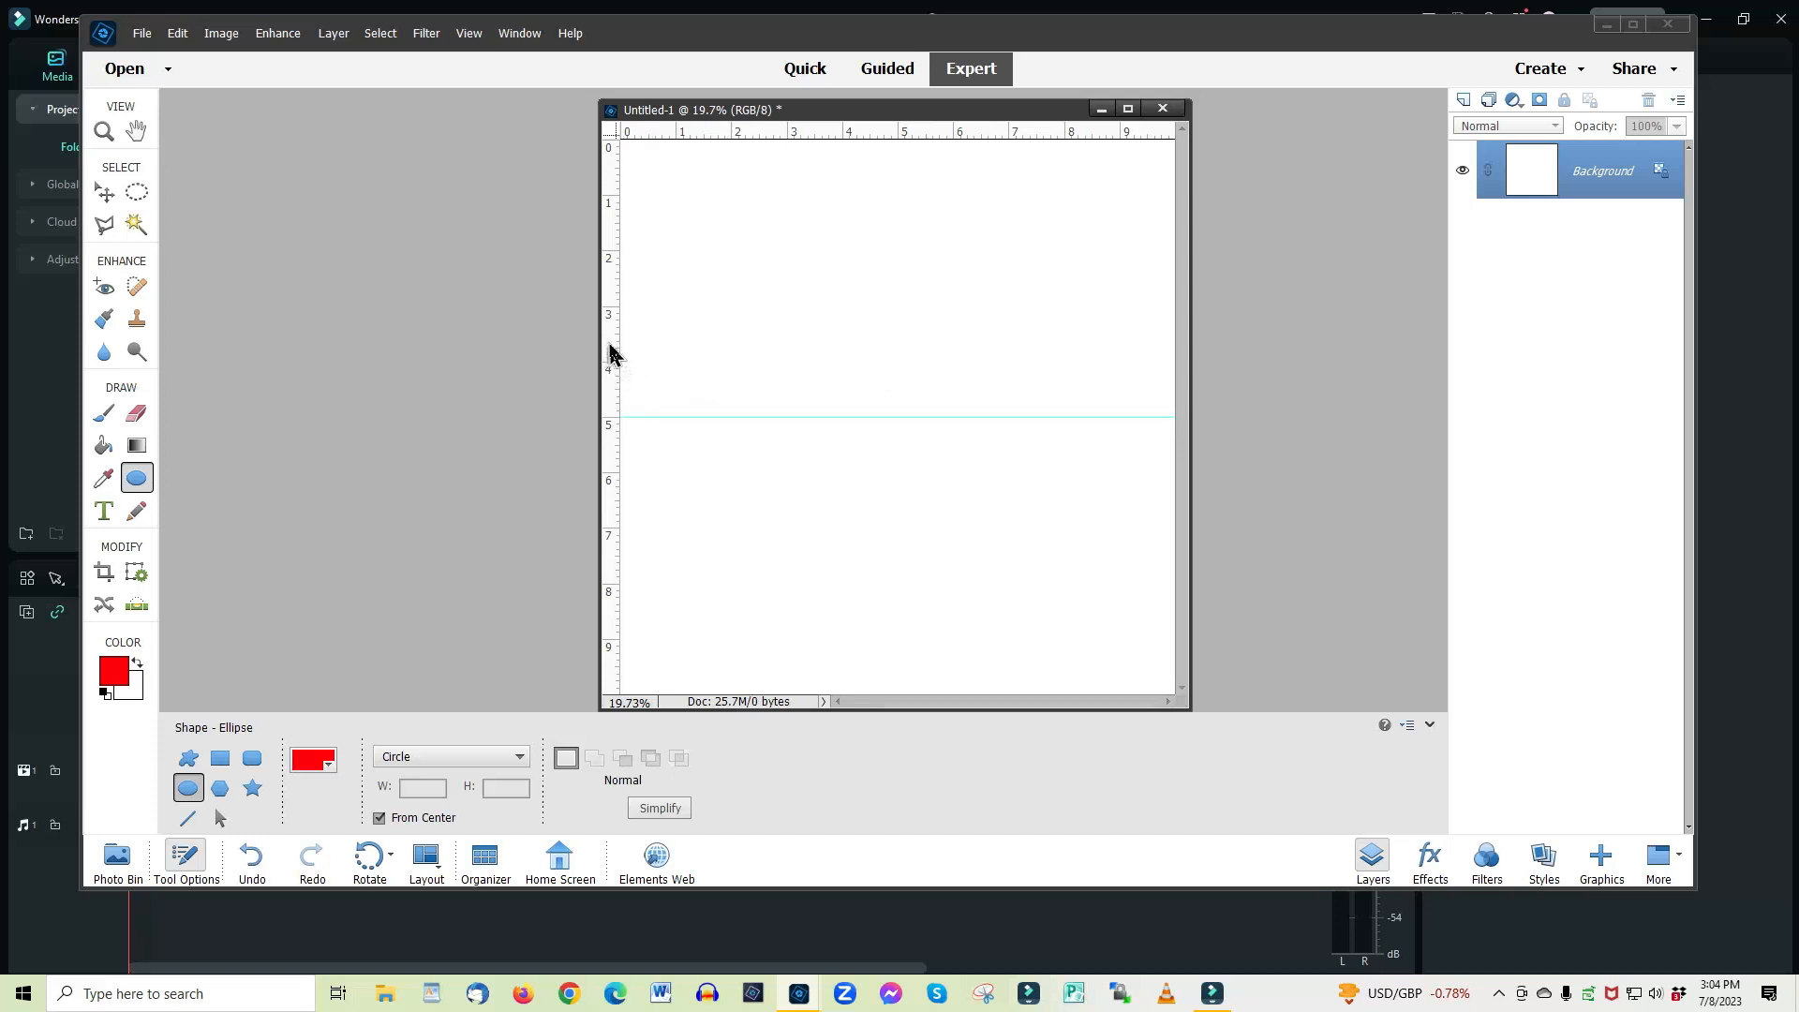
left_click_drag(610, 355, 895, 323)
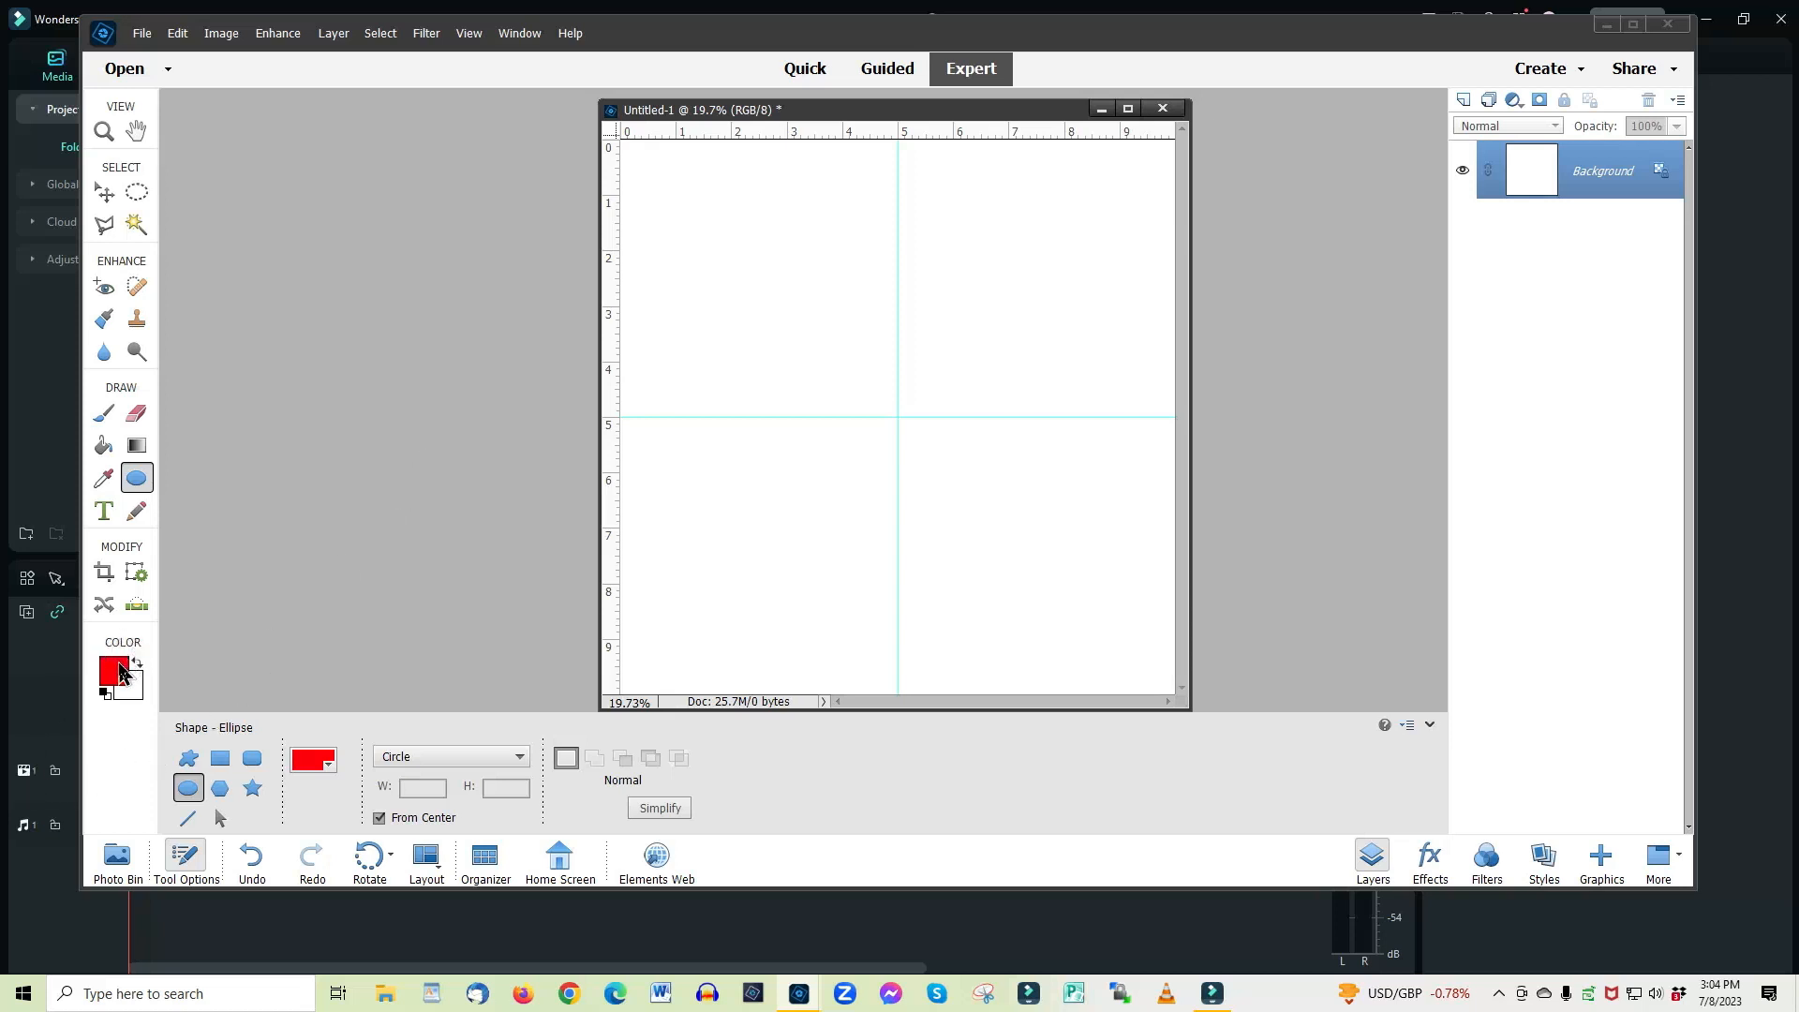
Draw a red circle about 8.5 inches wide, centred on the intersection of the guides
left_click(136, 480)
left_click_drag(897, 418, 700, 289)
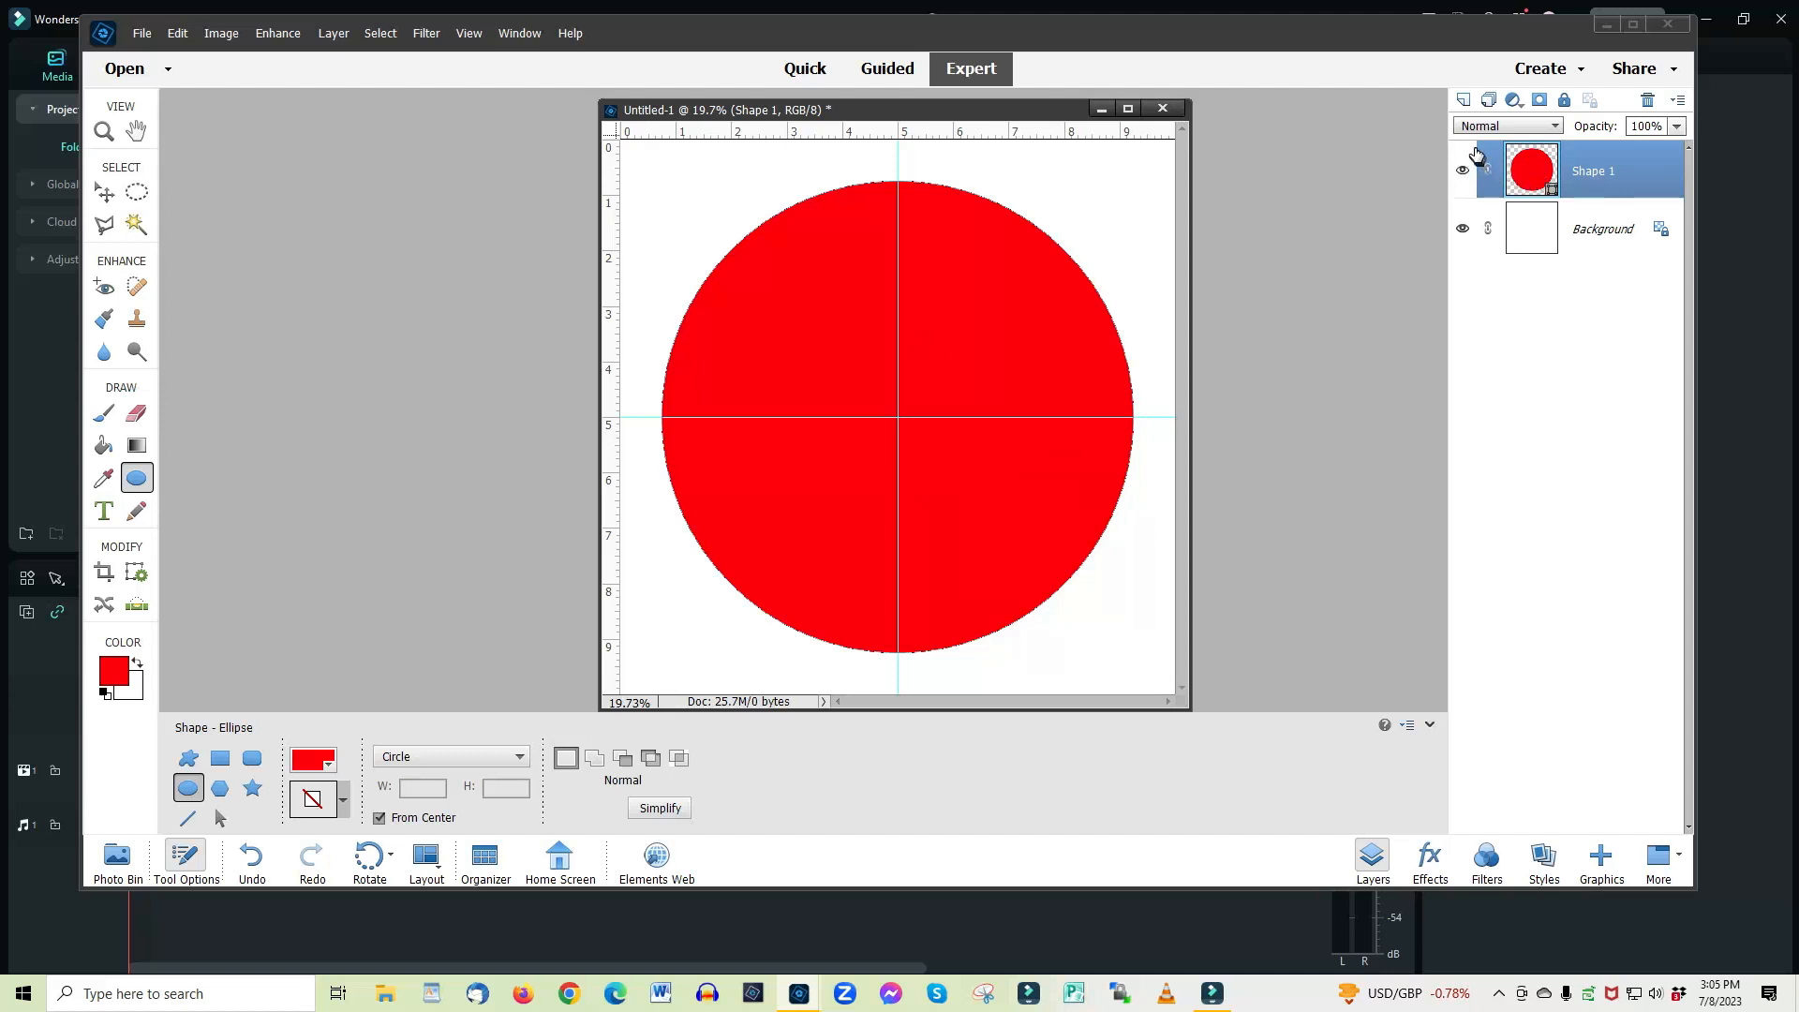
On a new layer, draw a concentric blue (3000ff) circle about 6.5 inches wide from the guide intersection
left_click(1463, 101)
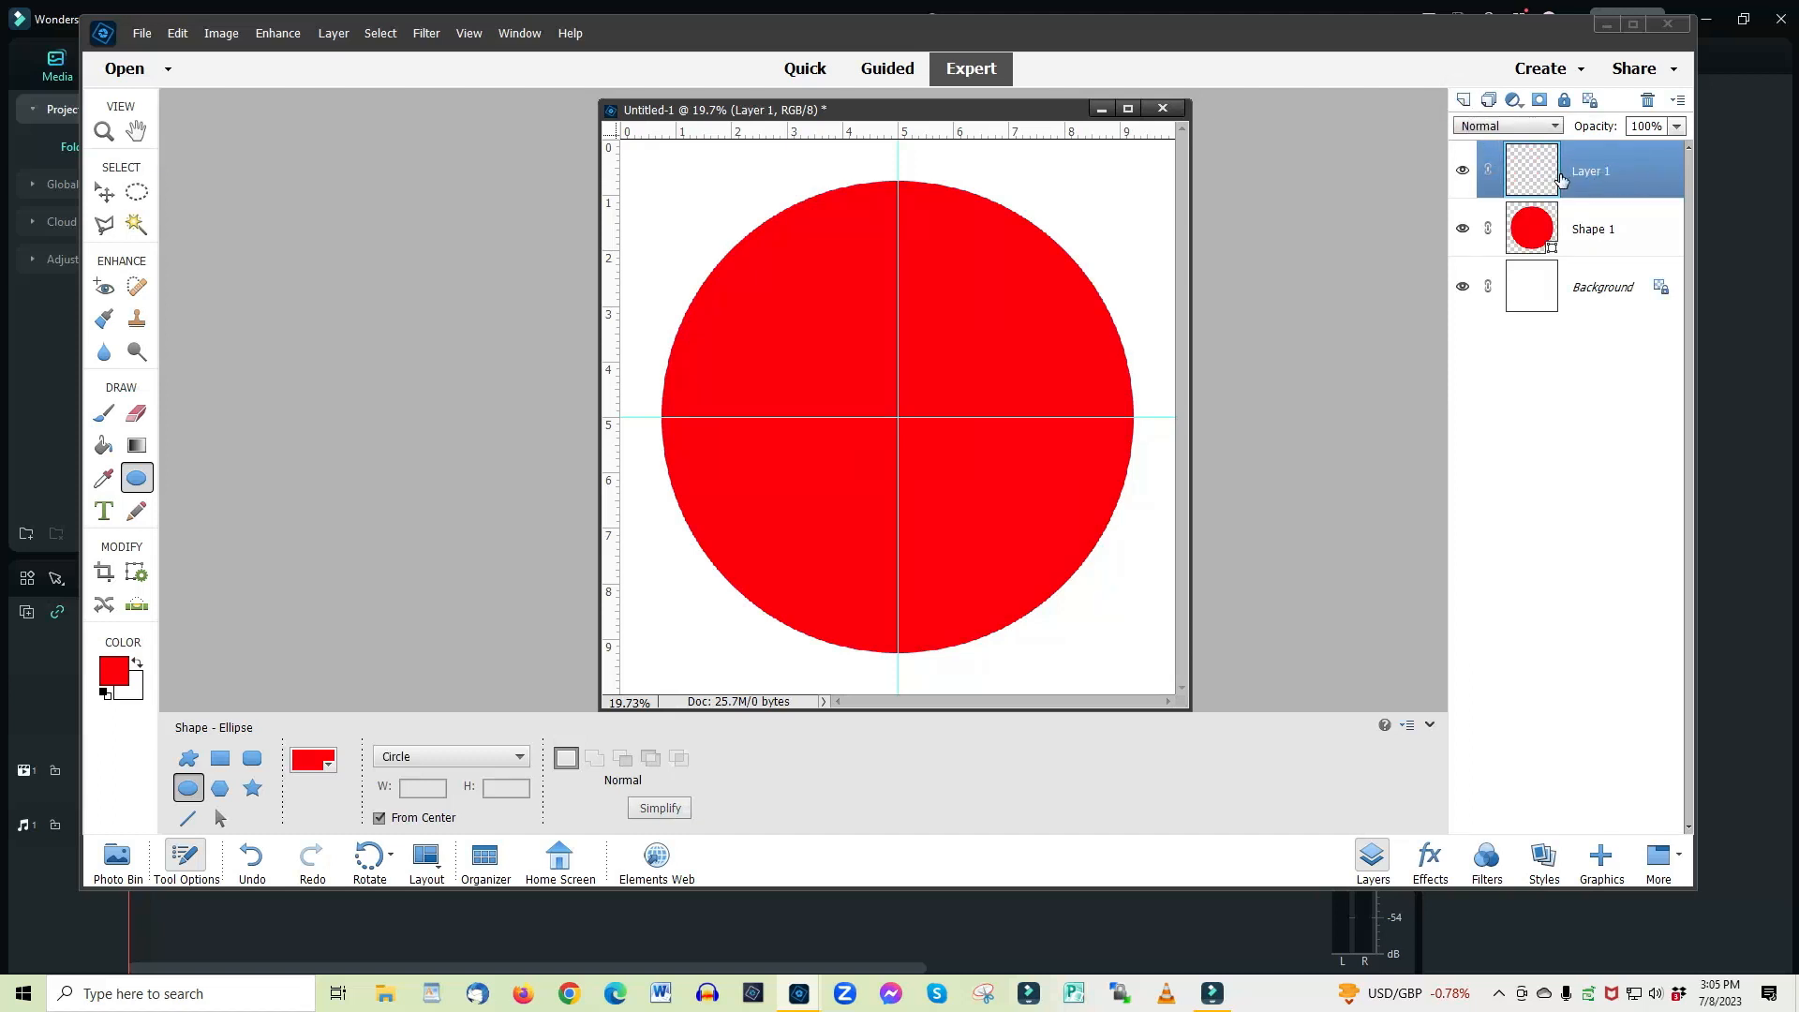
left_click_drag(1563, 177, 1558, 236)
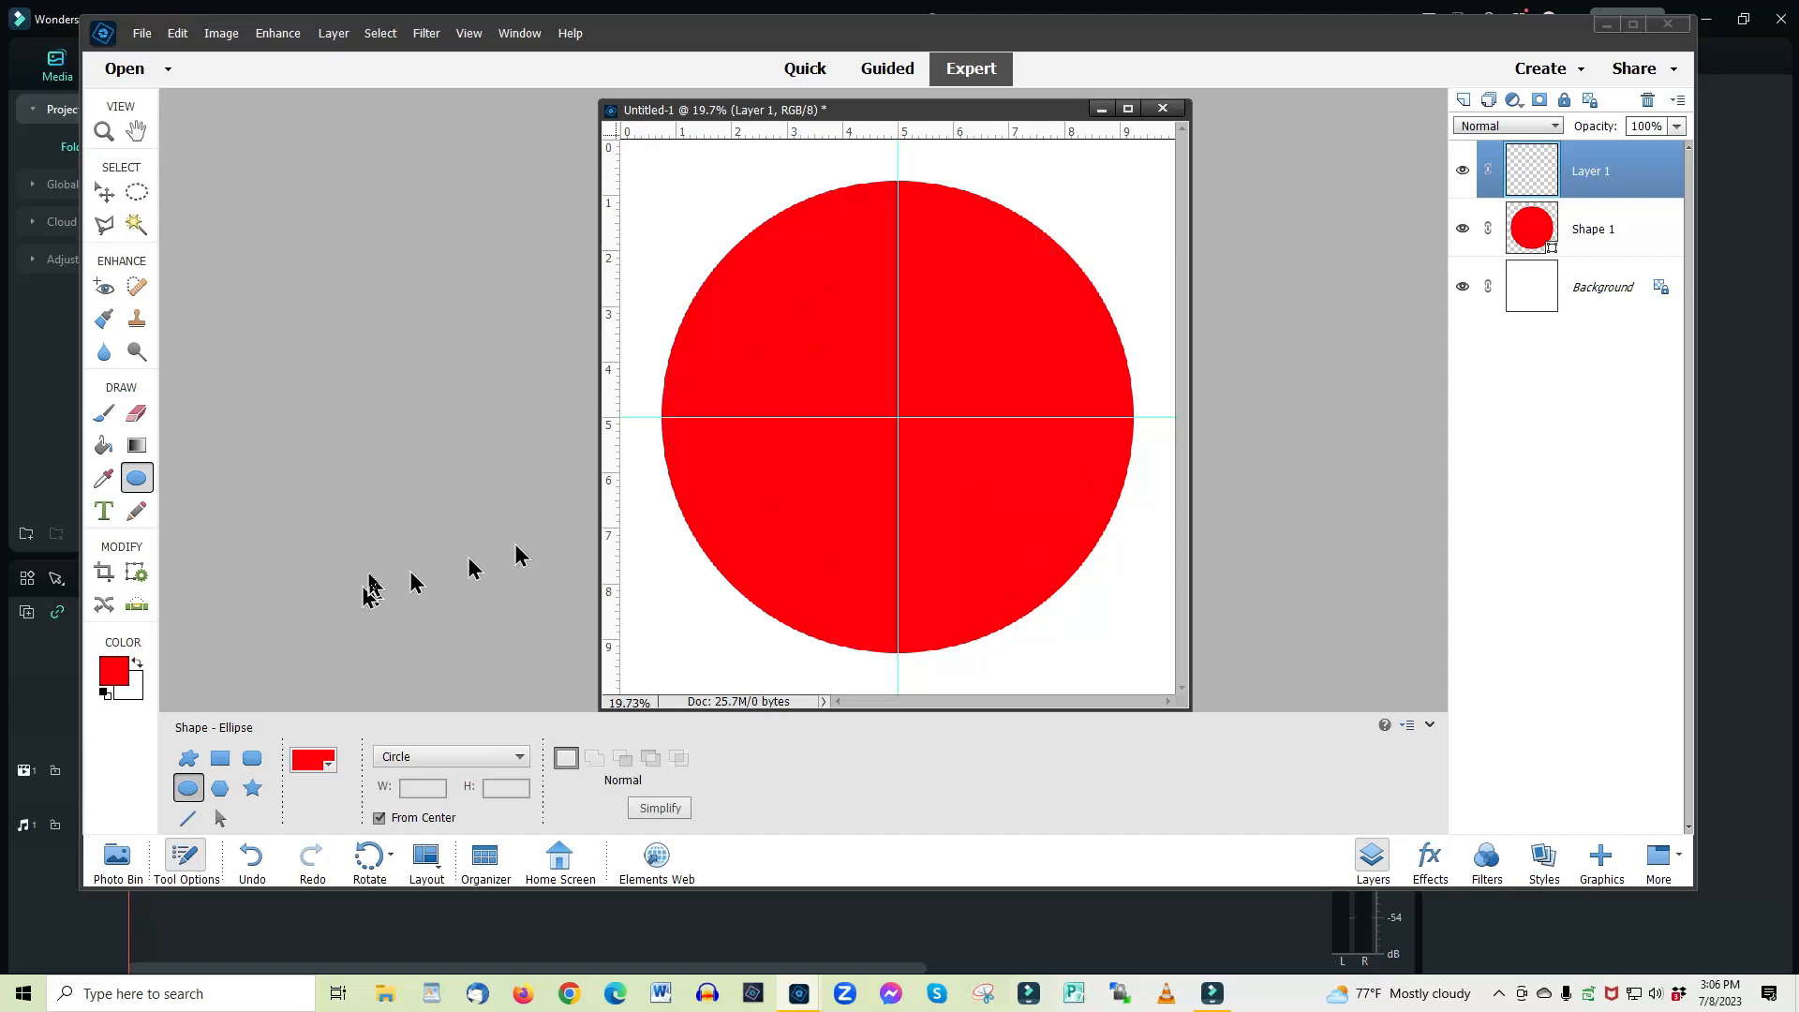
left_click(114, 670)
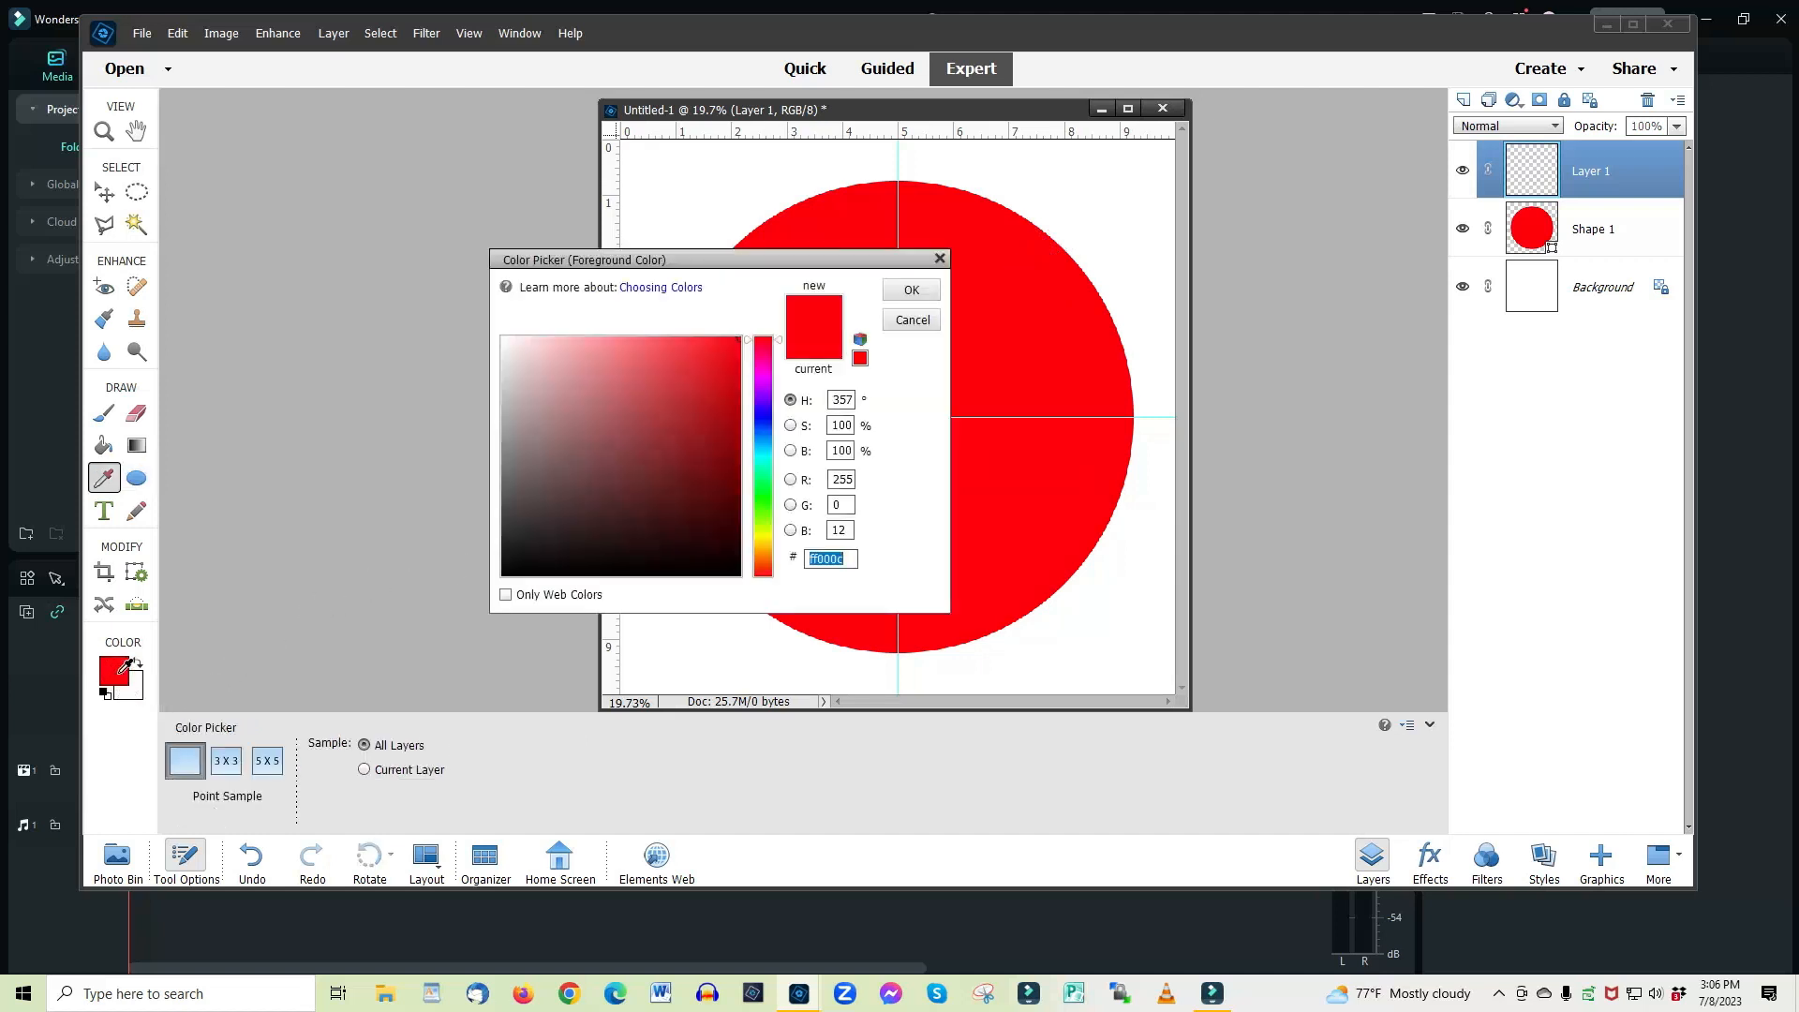
left_click(764, 410)
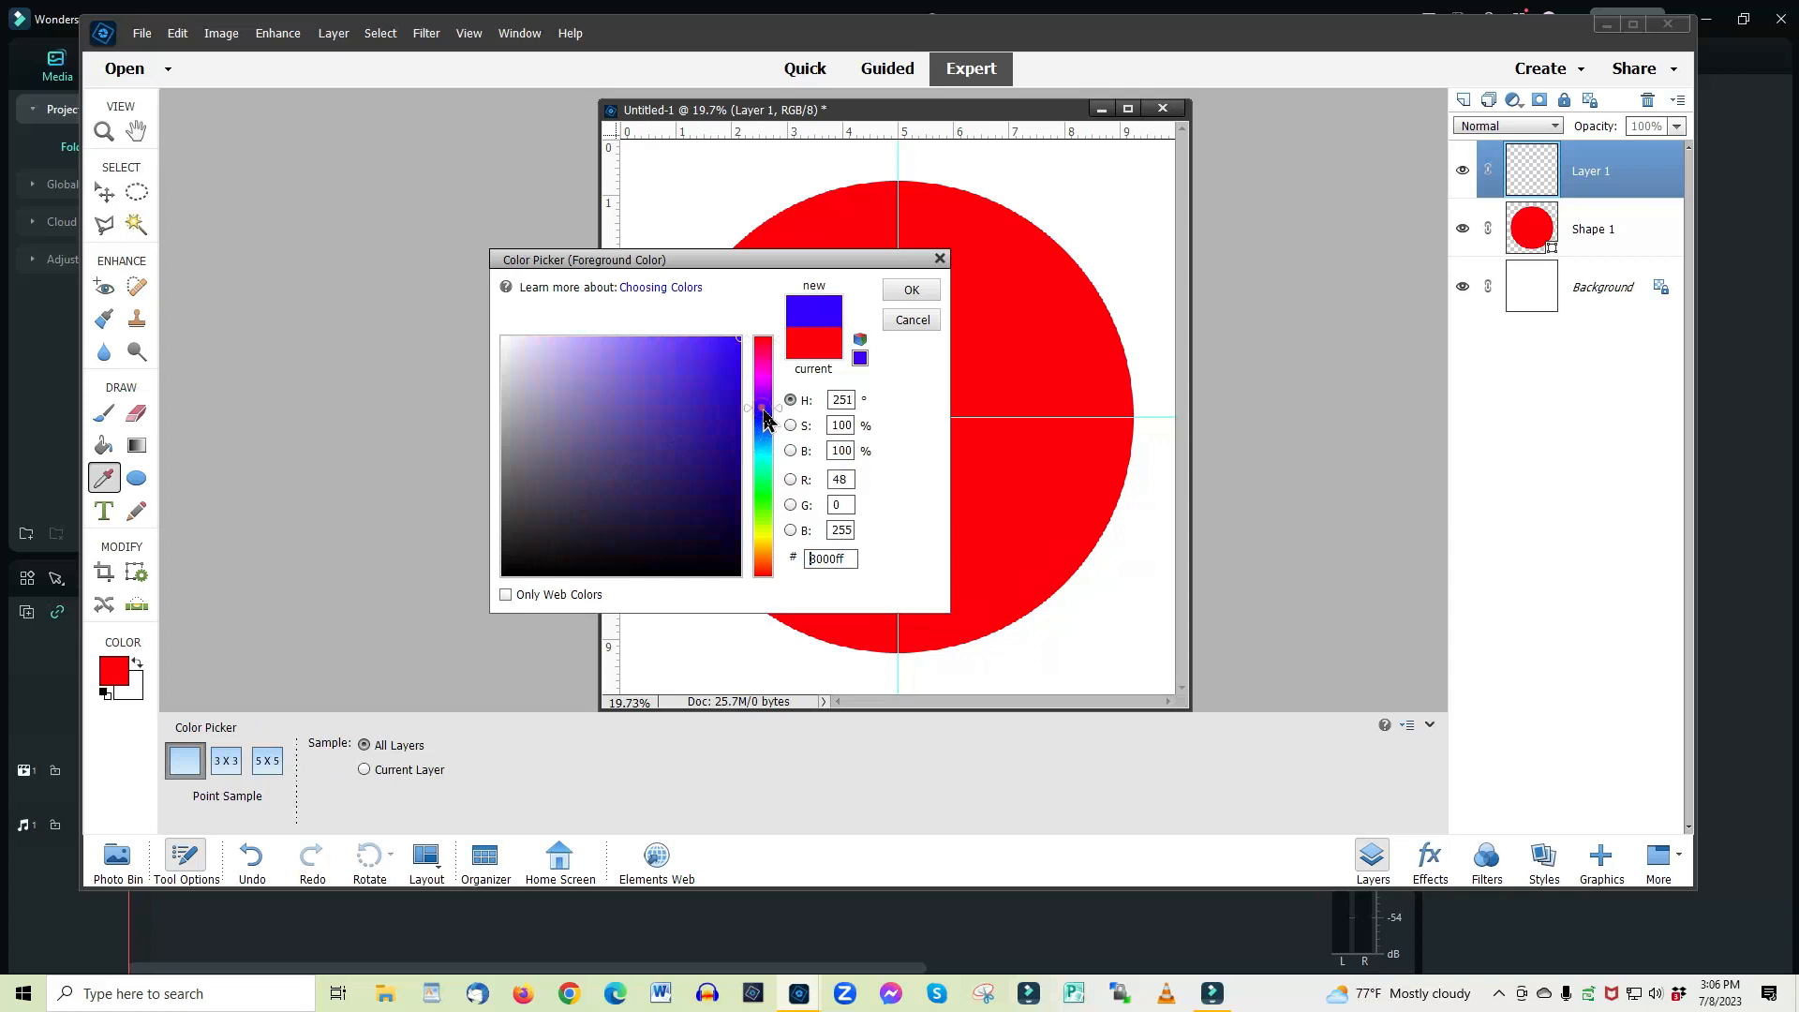
left_click(912, 291)
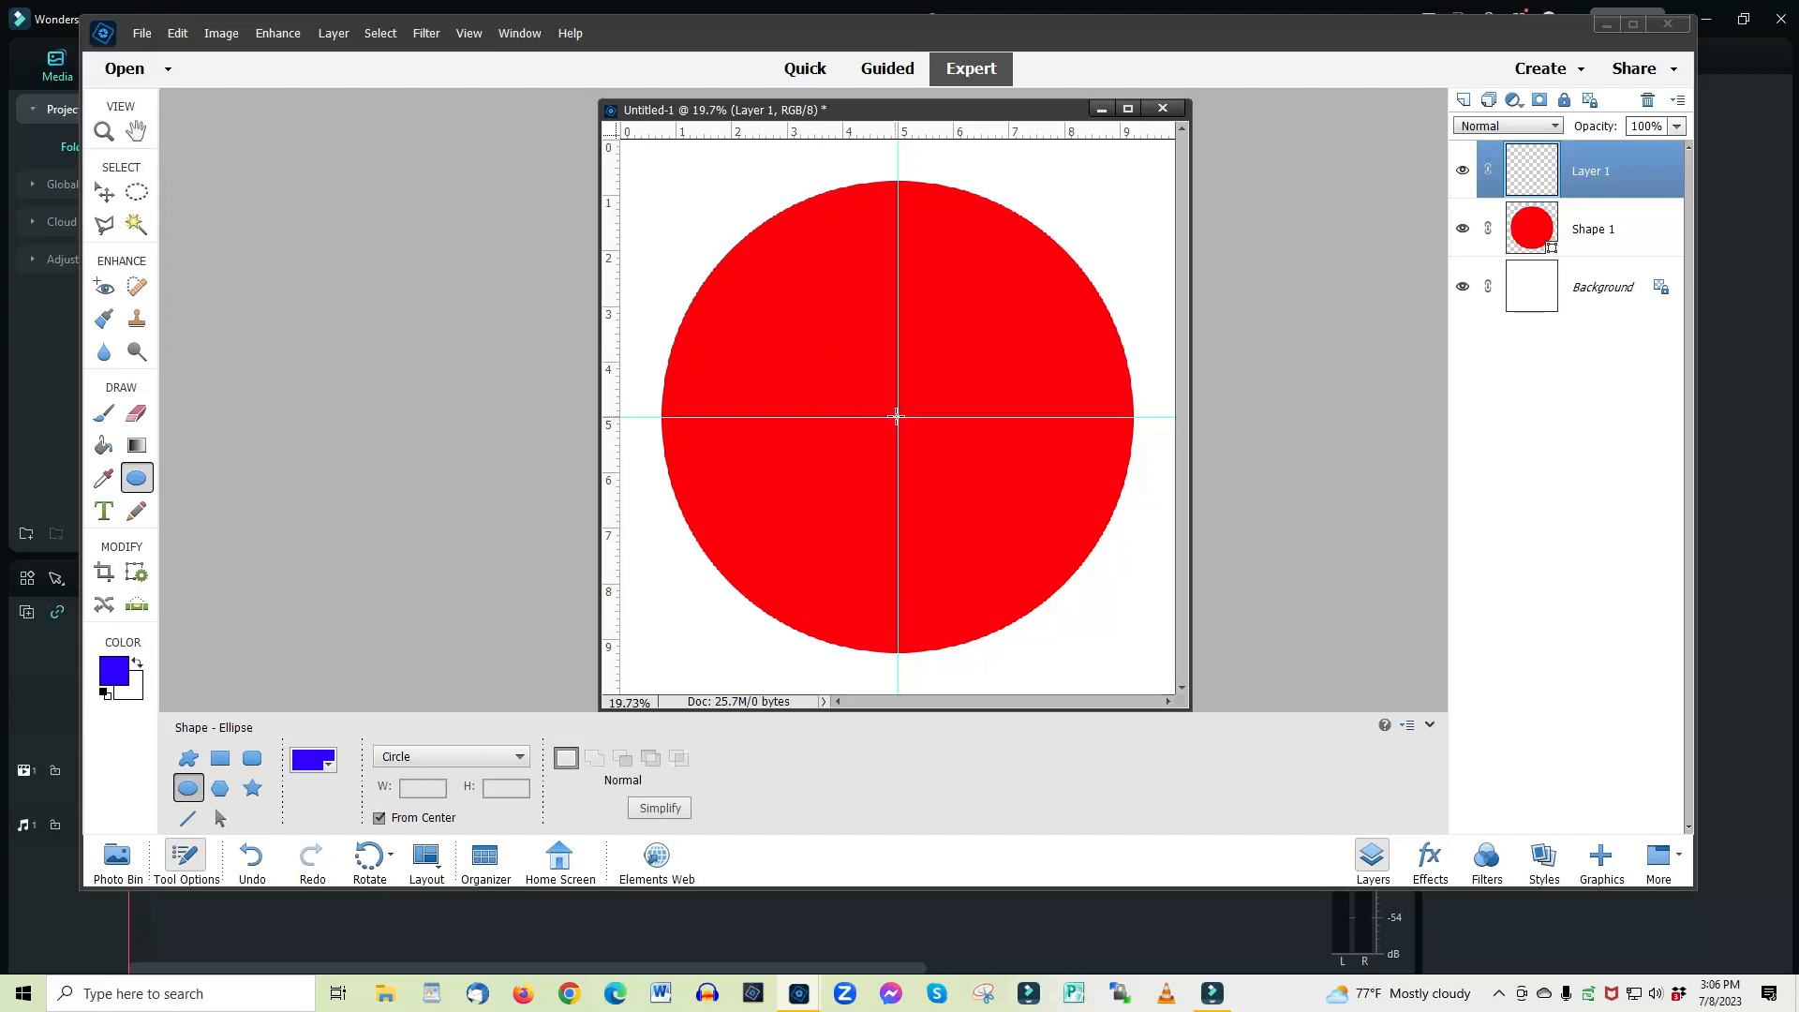
left_click_drag(897, 417, 738, 331)
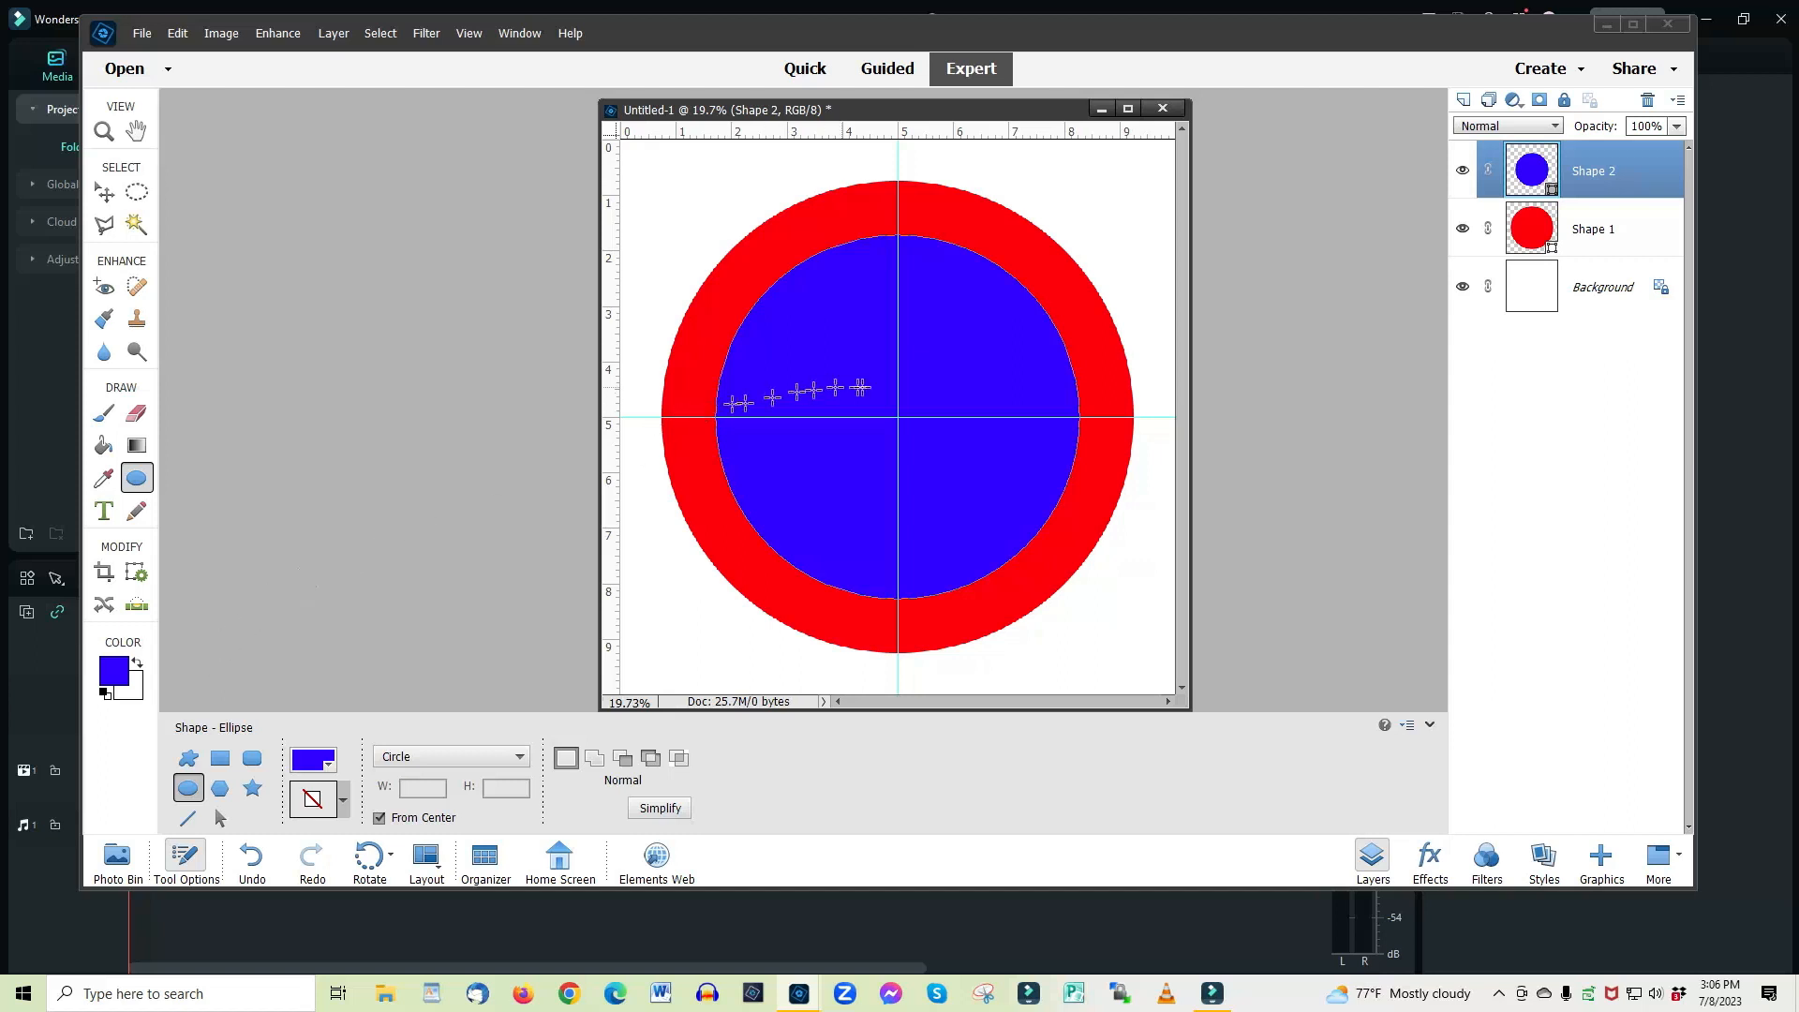
On another new layer, draw a concentric yellow (d8ff00) circle about 5 inches wide inside the blue one
left_click(1462, 101)
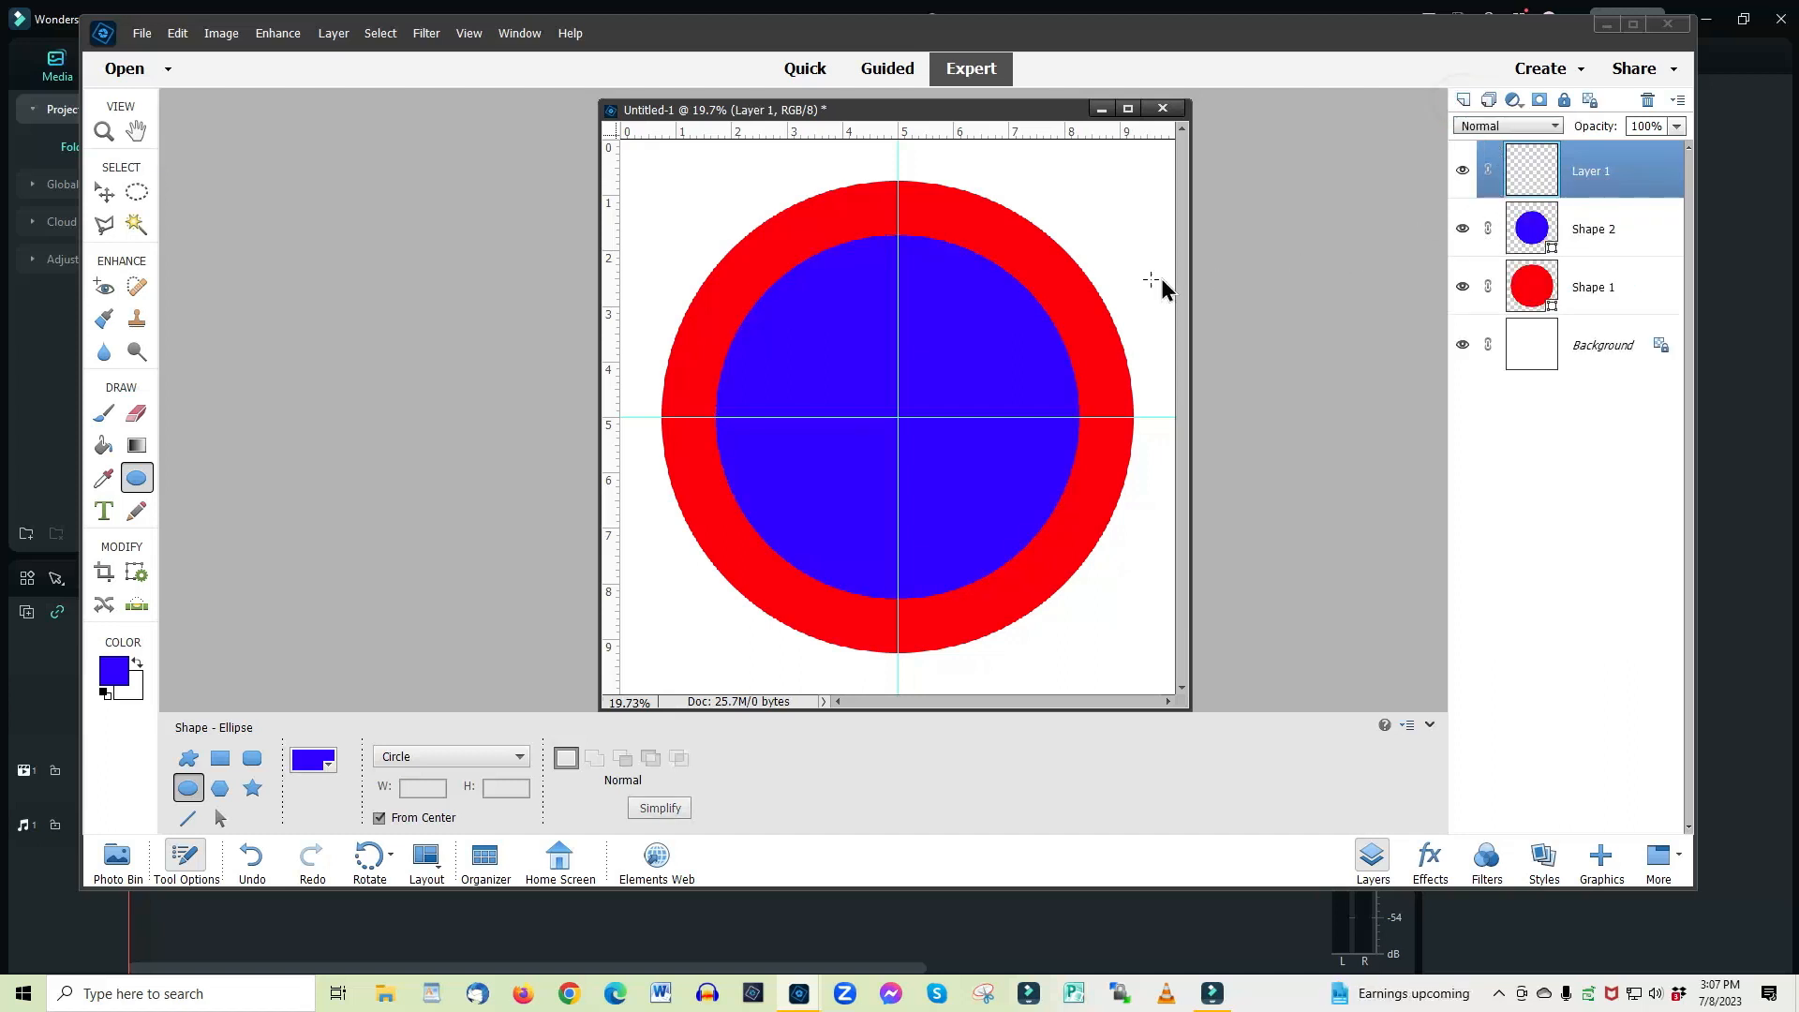
left_click(113, 672)
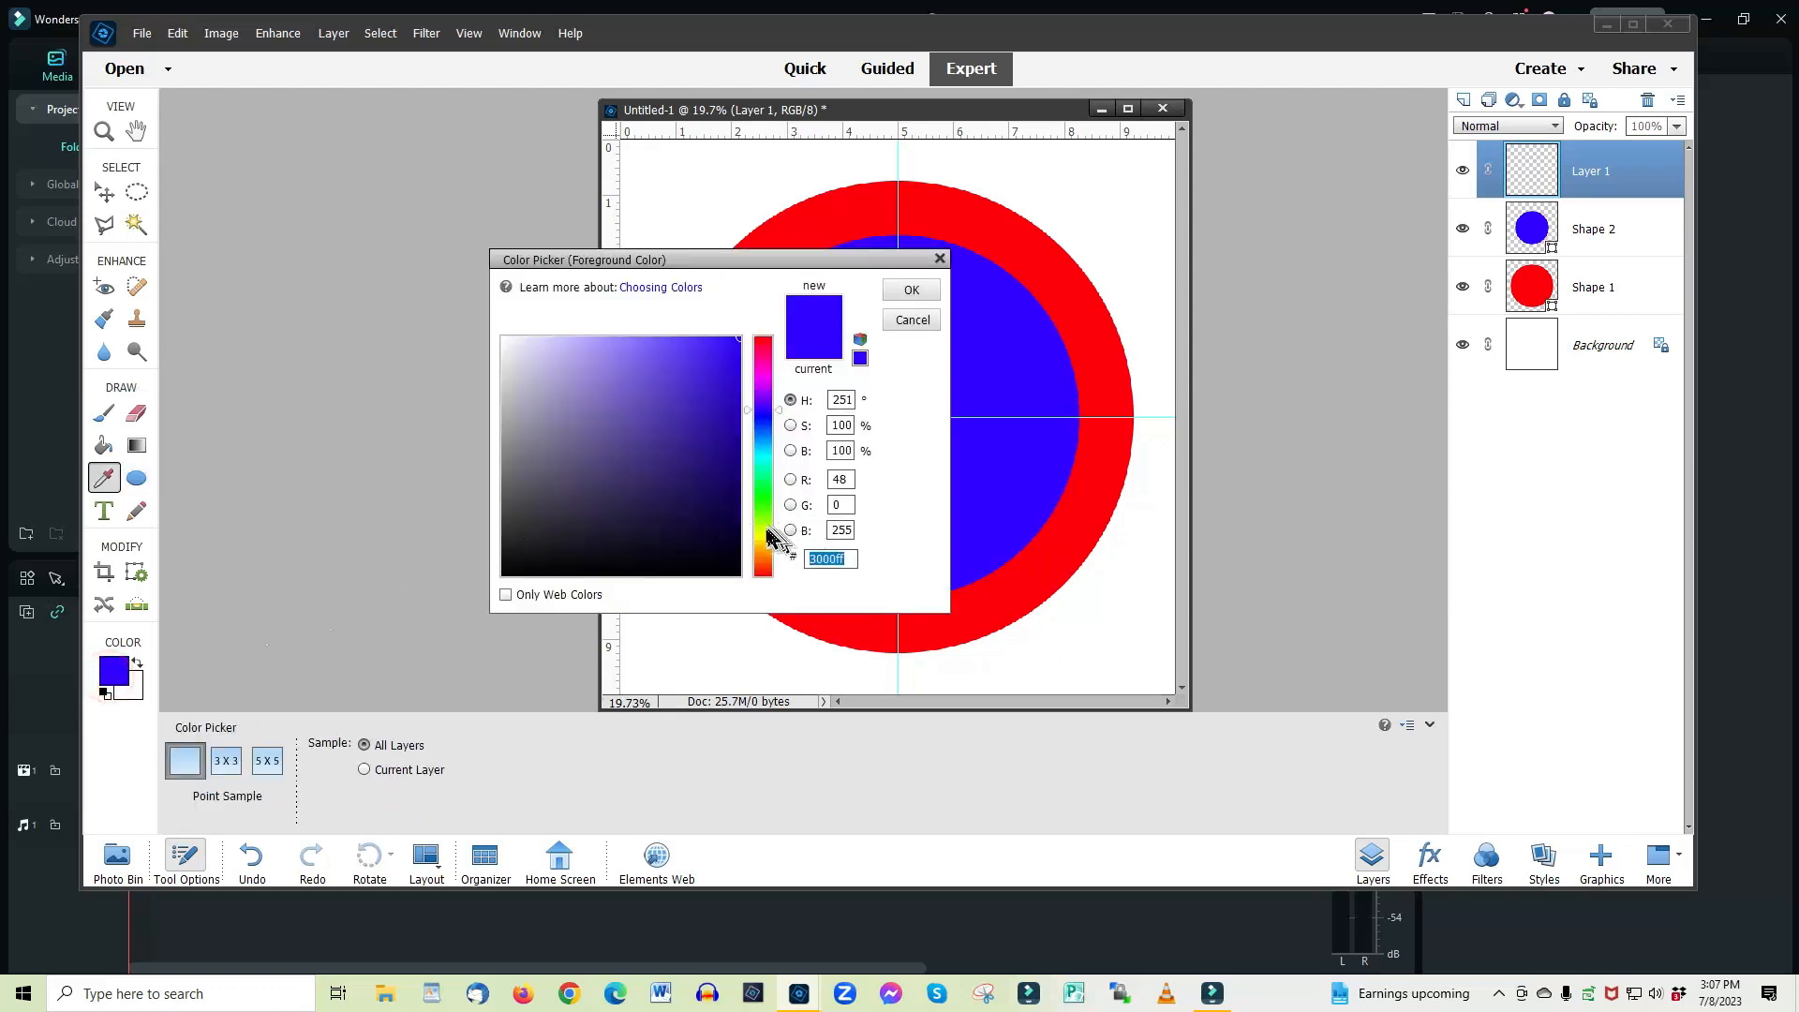
left_click(766, 533)
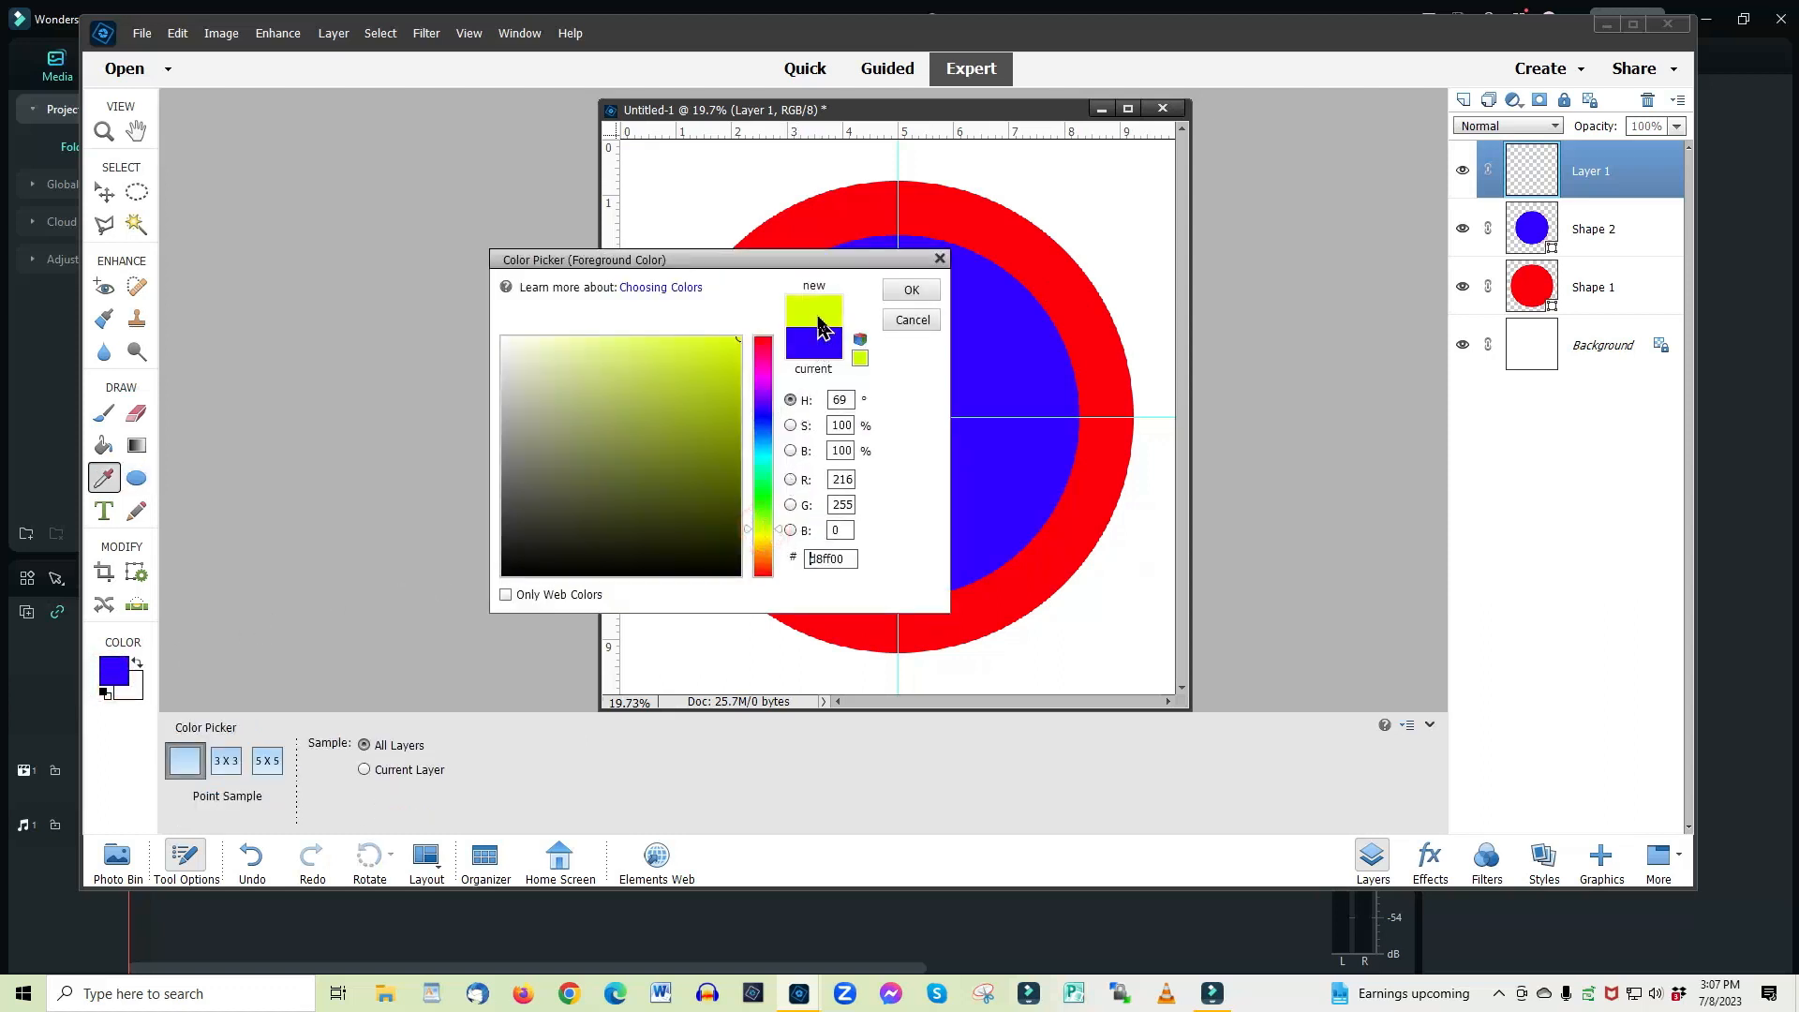
left_click(911, 291)
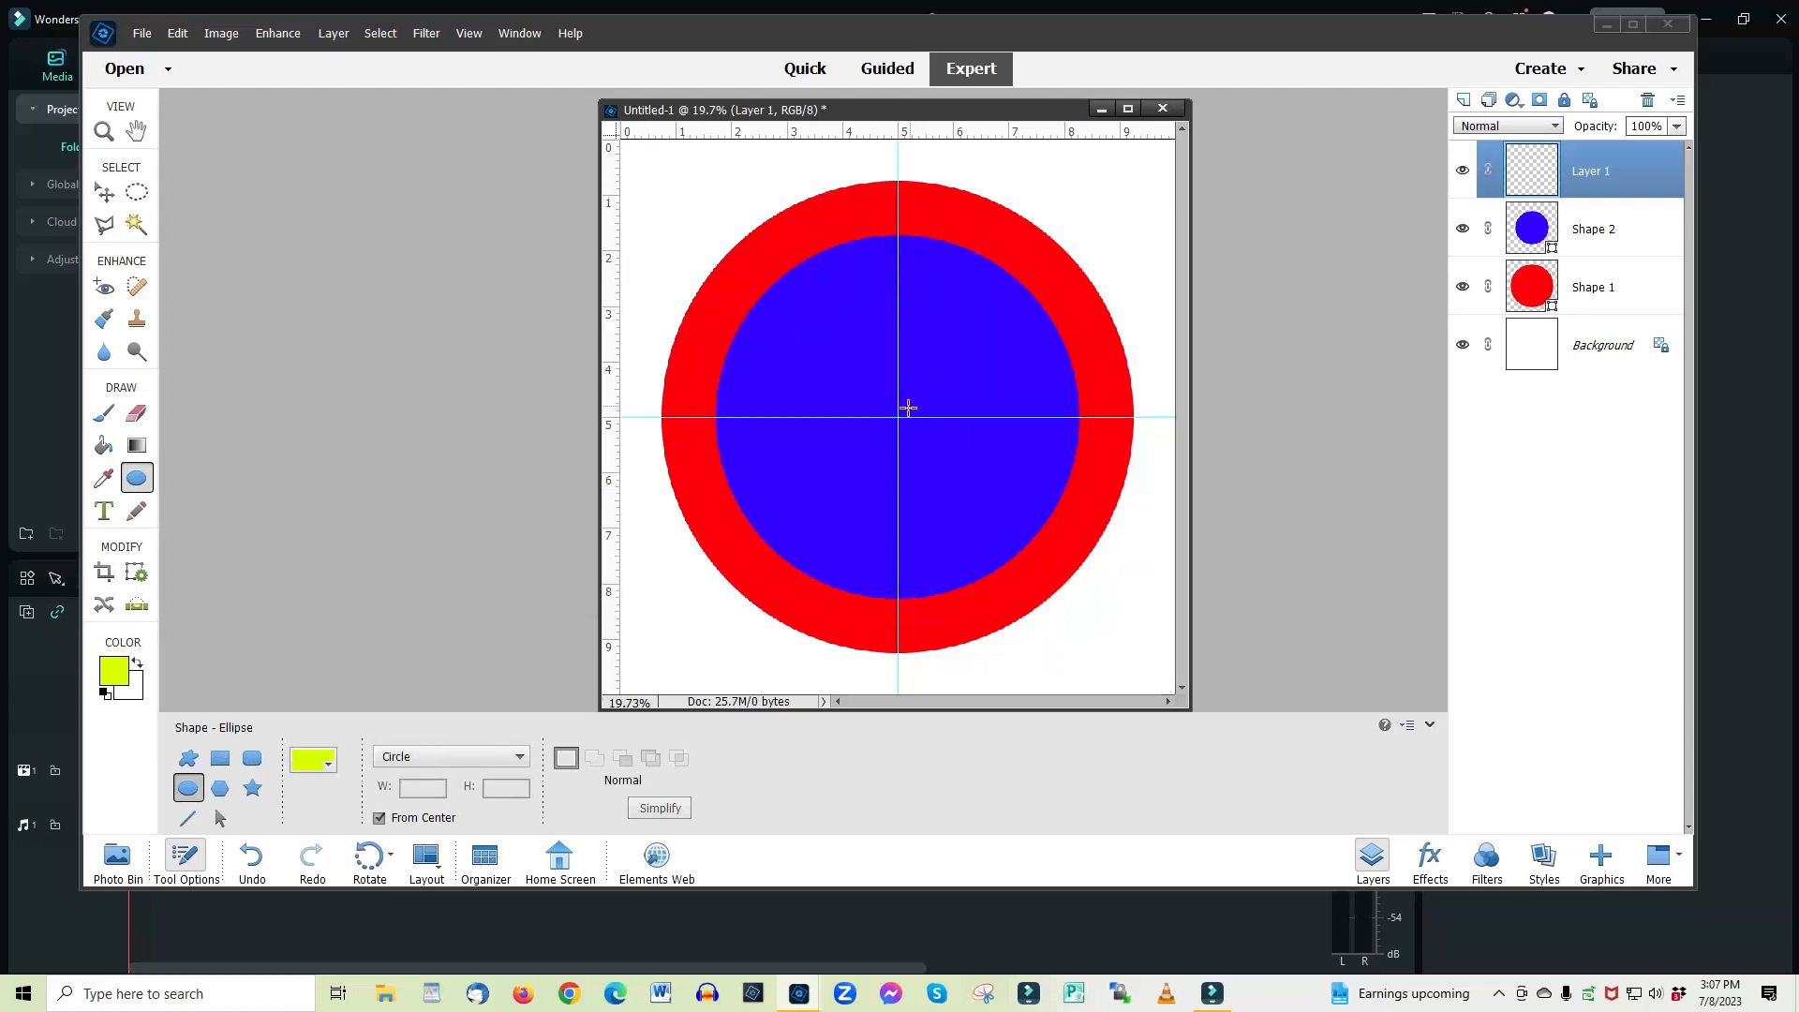
left_click_drag(898, 418, 764, 379)
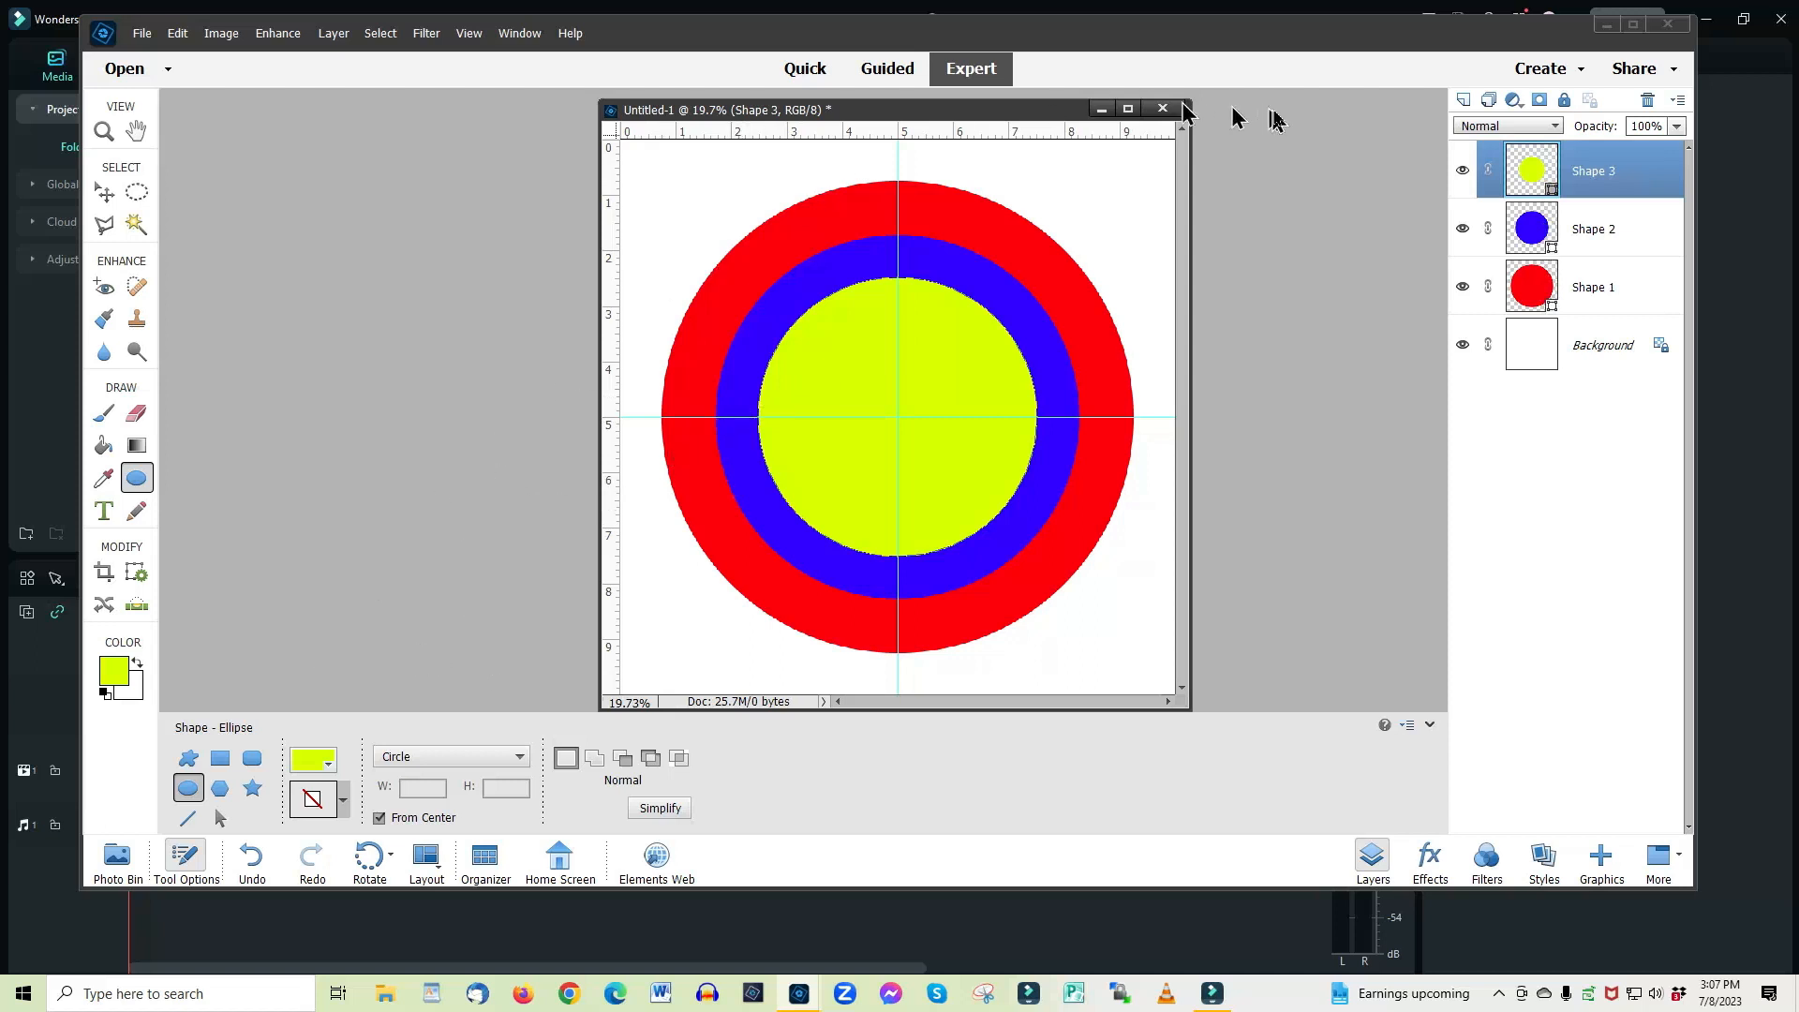
Add a new layer and draw a concentric black (000000) circle about 3.8 inches wide inside the yellow one
left_click(1463, 100)
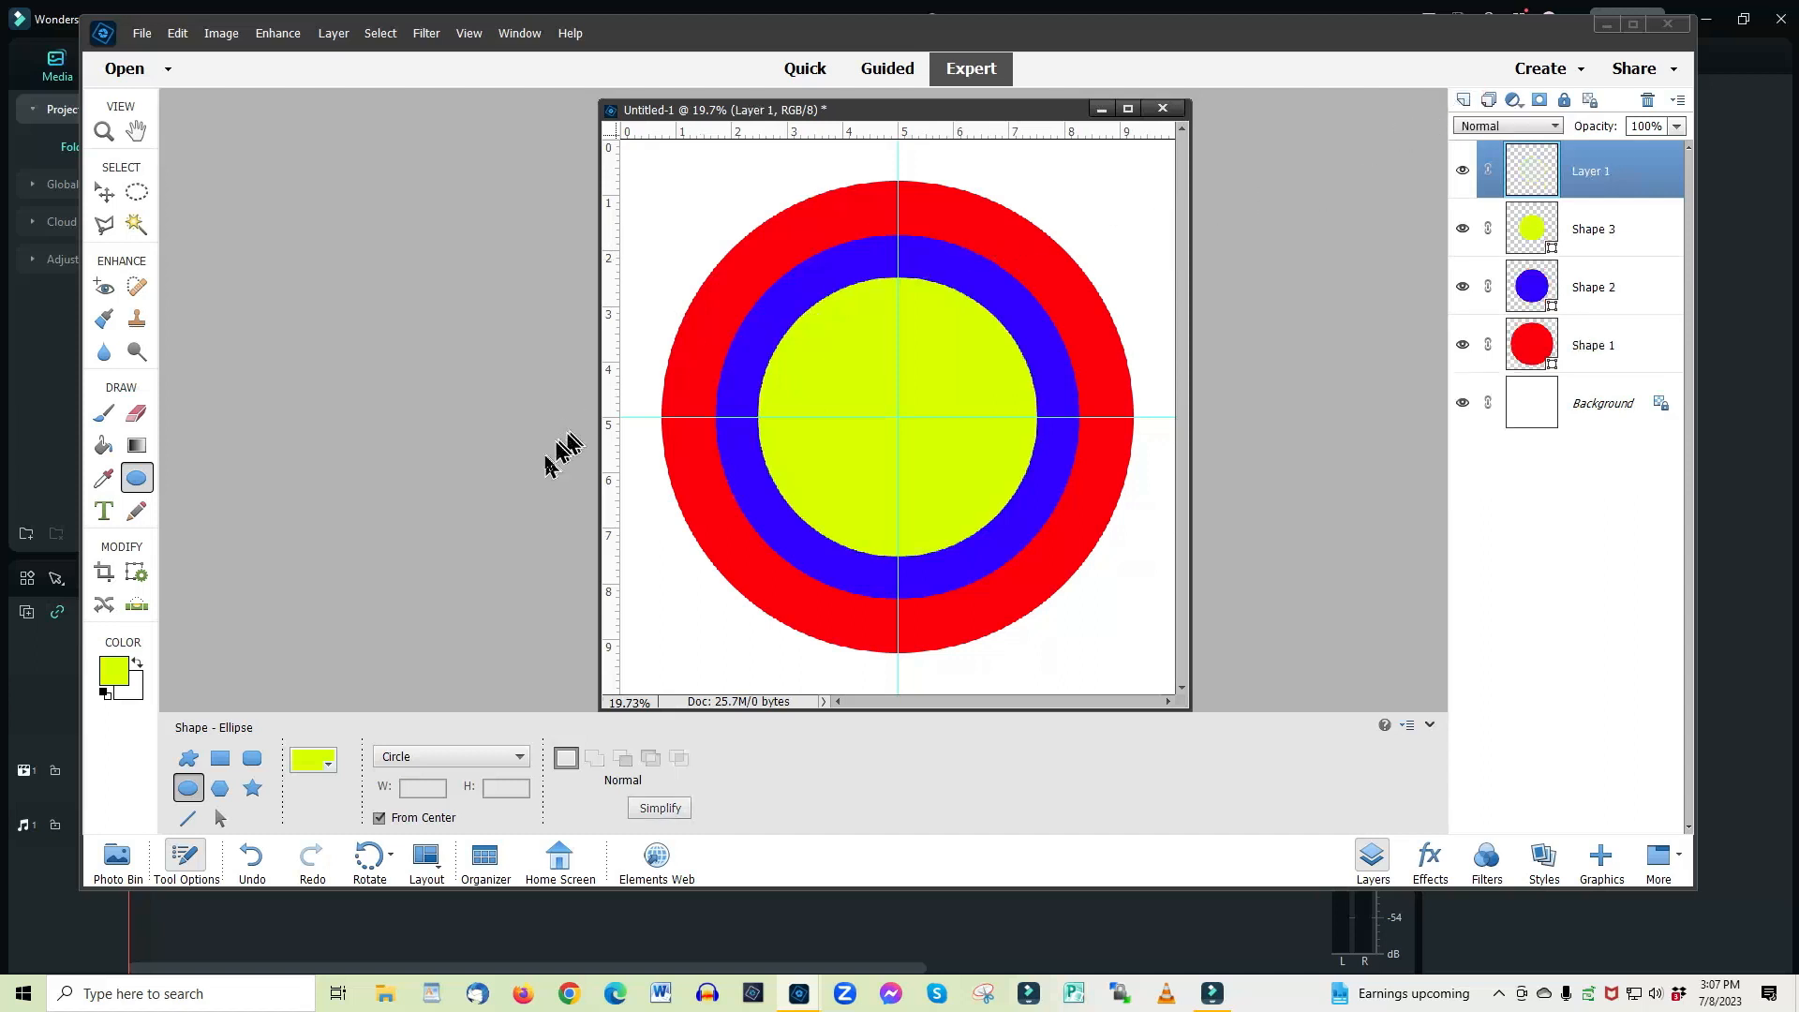
left_click(111, 671)
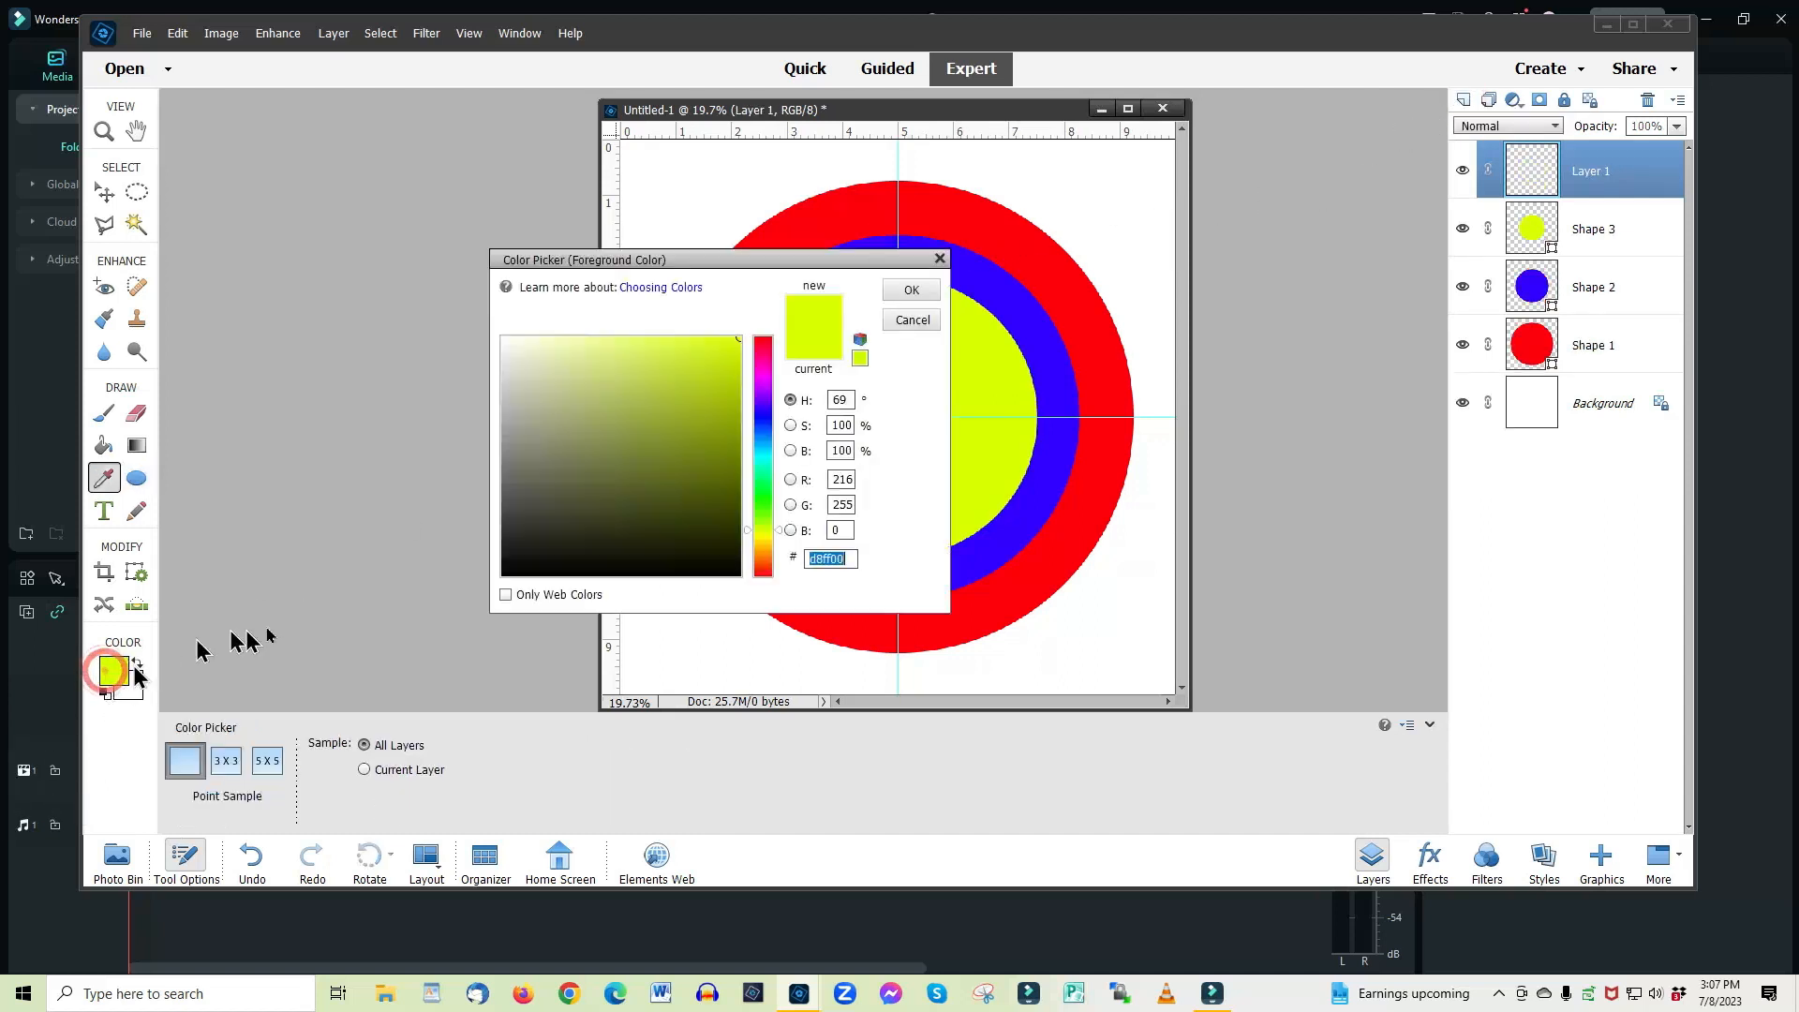
left_click(503, 573)
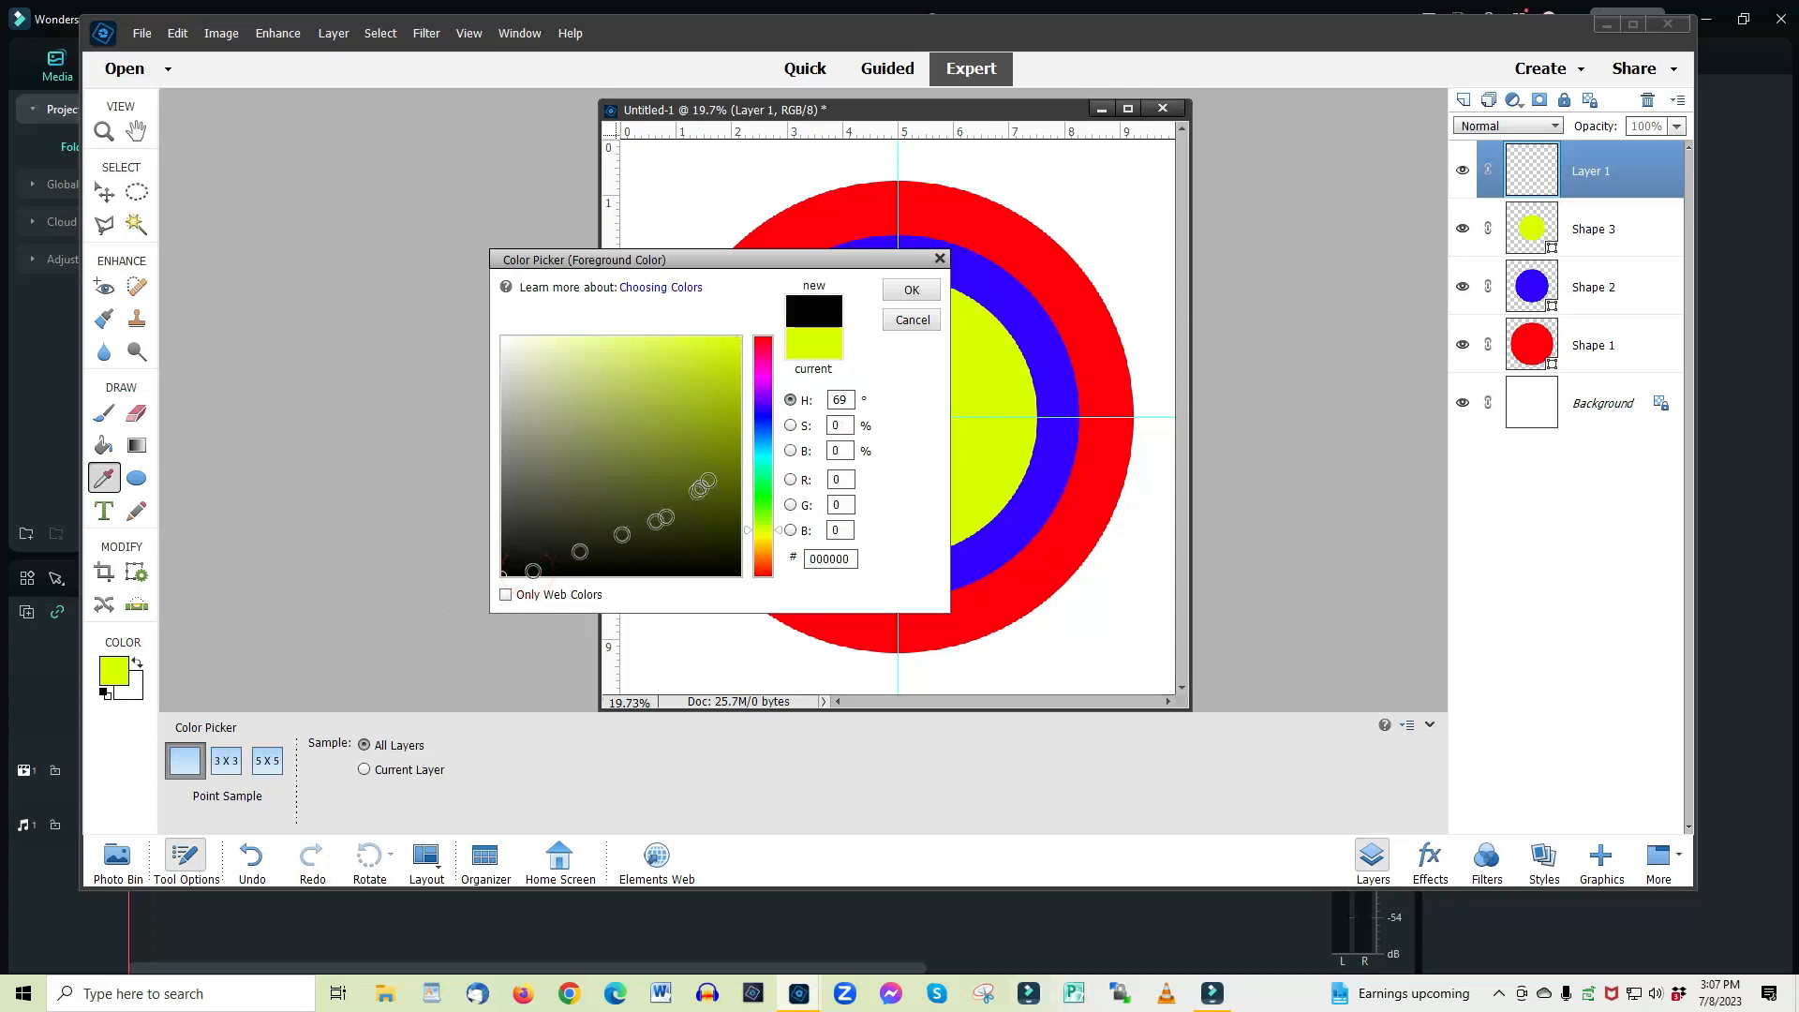
left_click(912, 290)
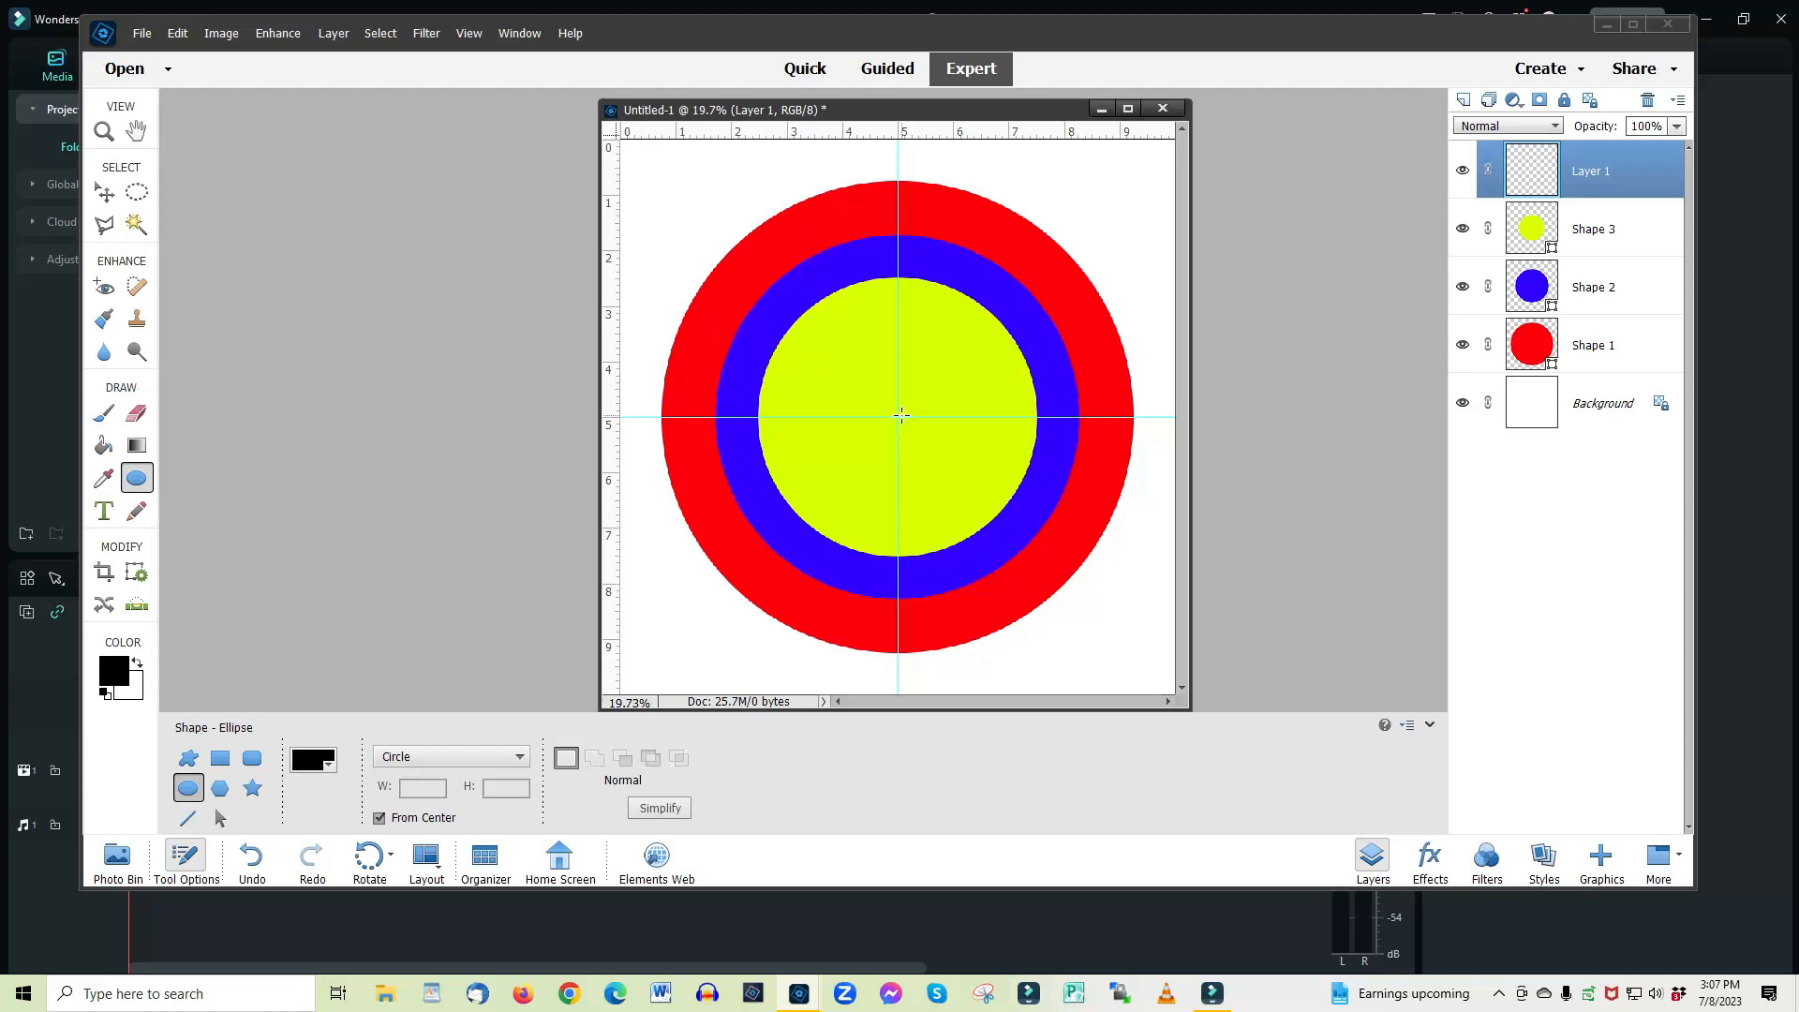
left_click_drag(898, 418, 796, 390)
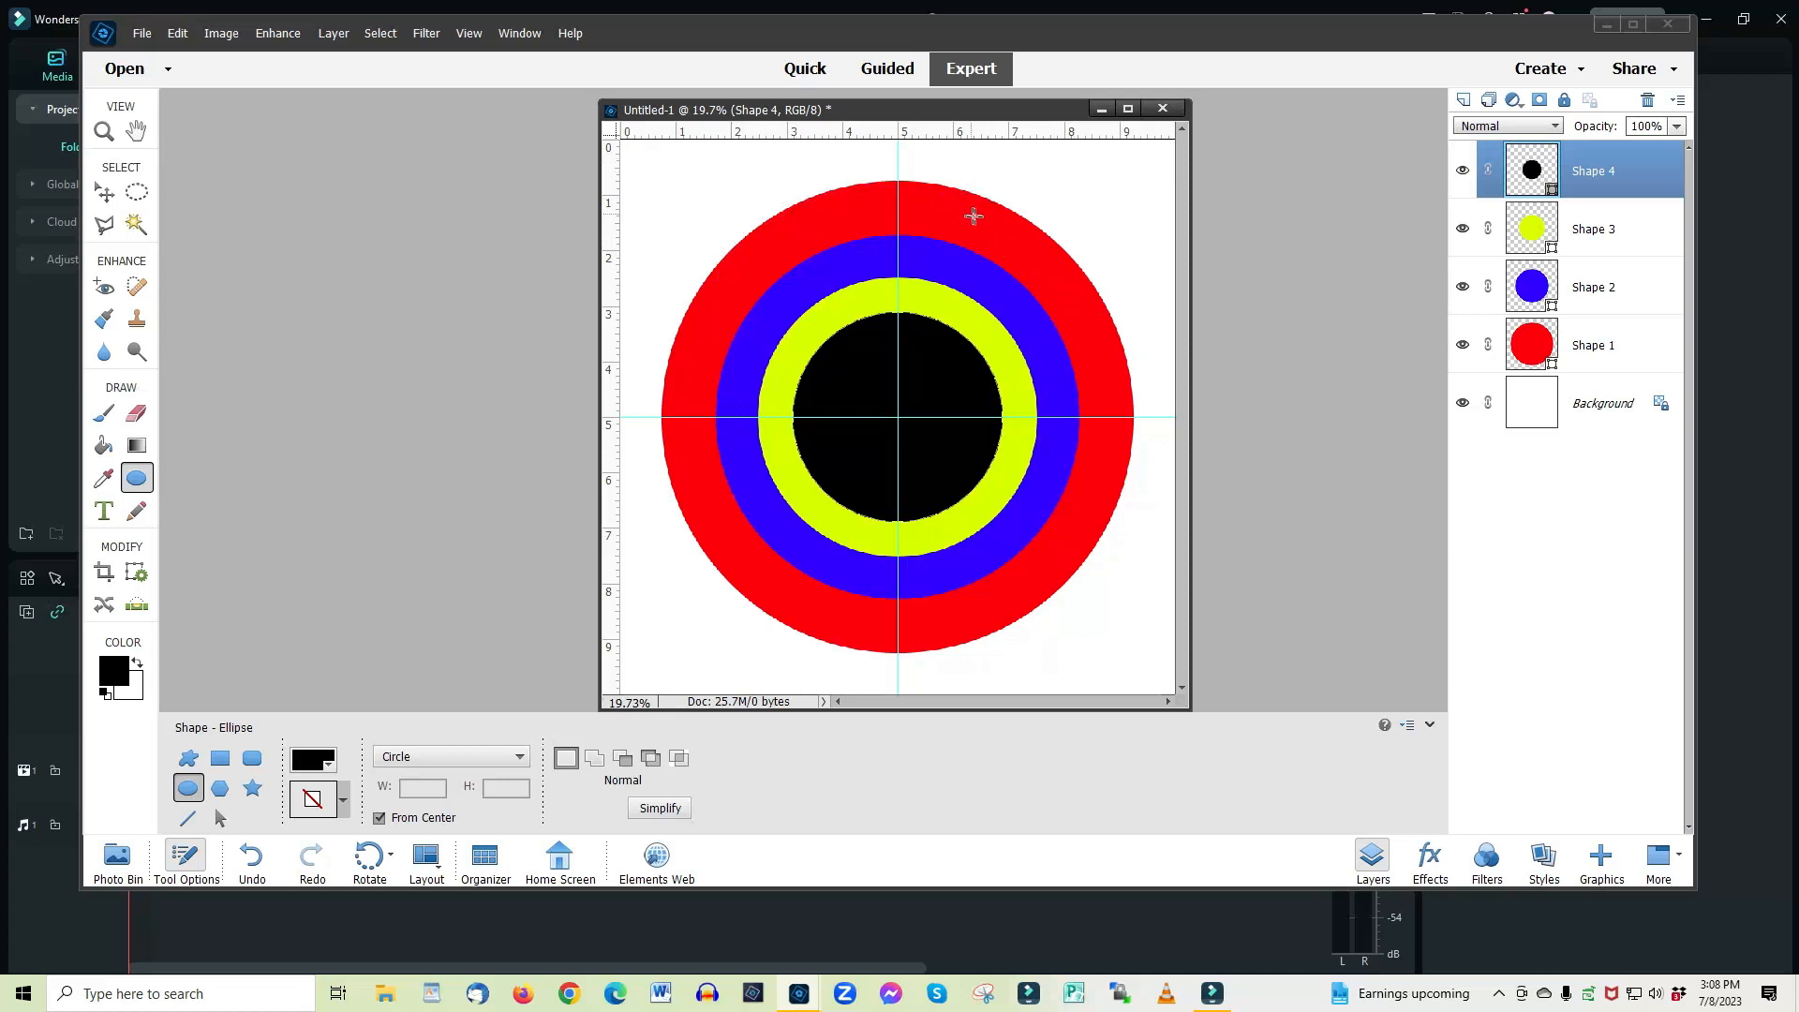
Add the text "This is text being placed around this circle." along the outer edge of the red circle, starting from its top centre
left_click(1601, 347)
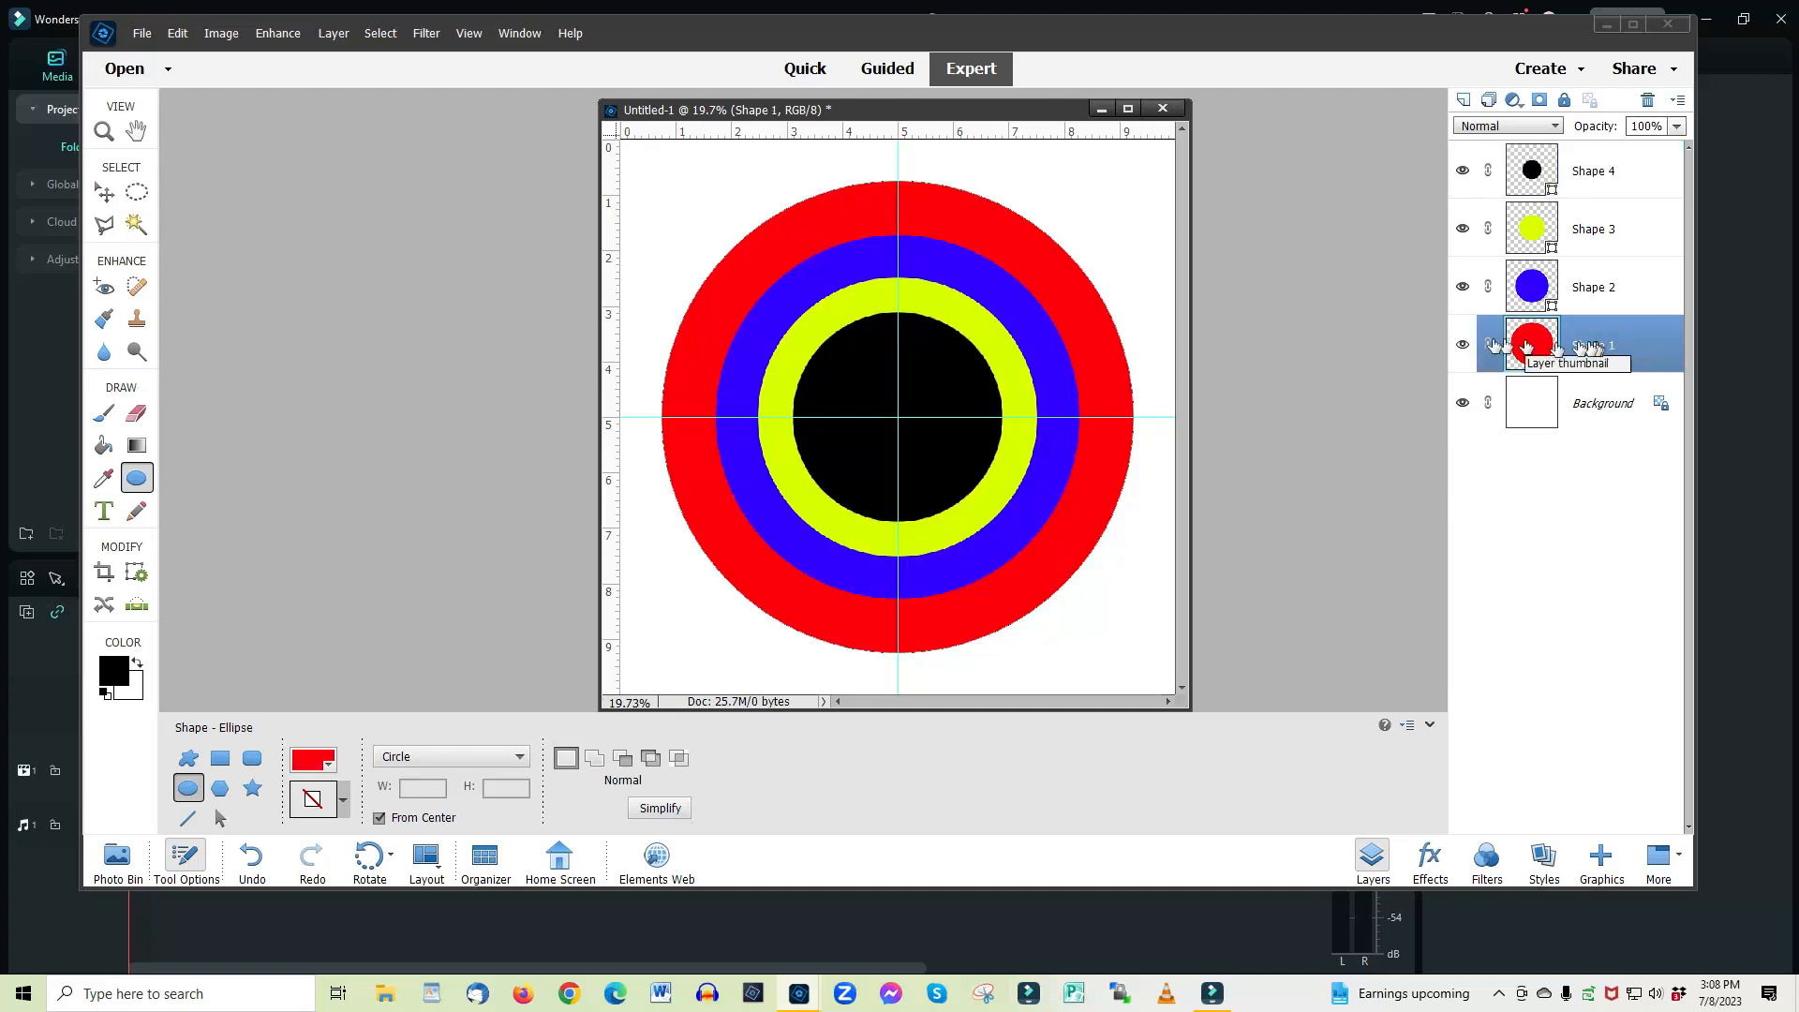
left_click(104, 511)
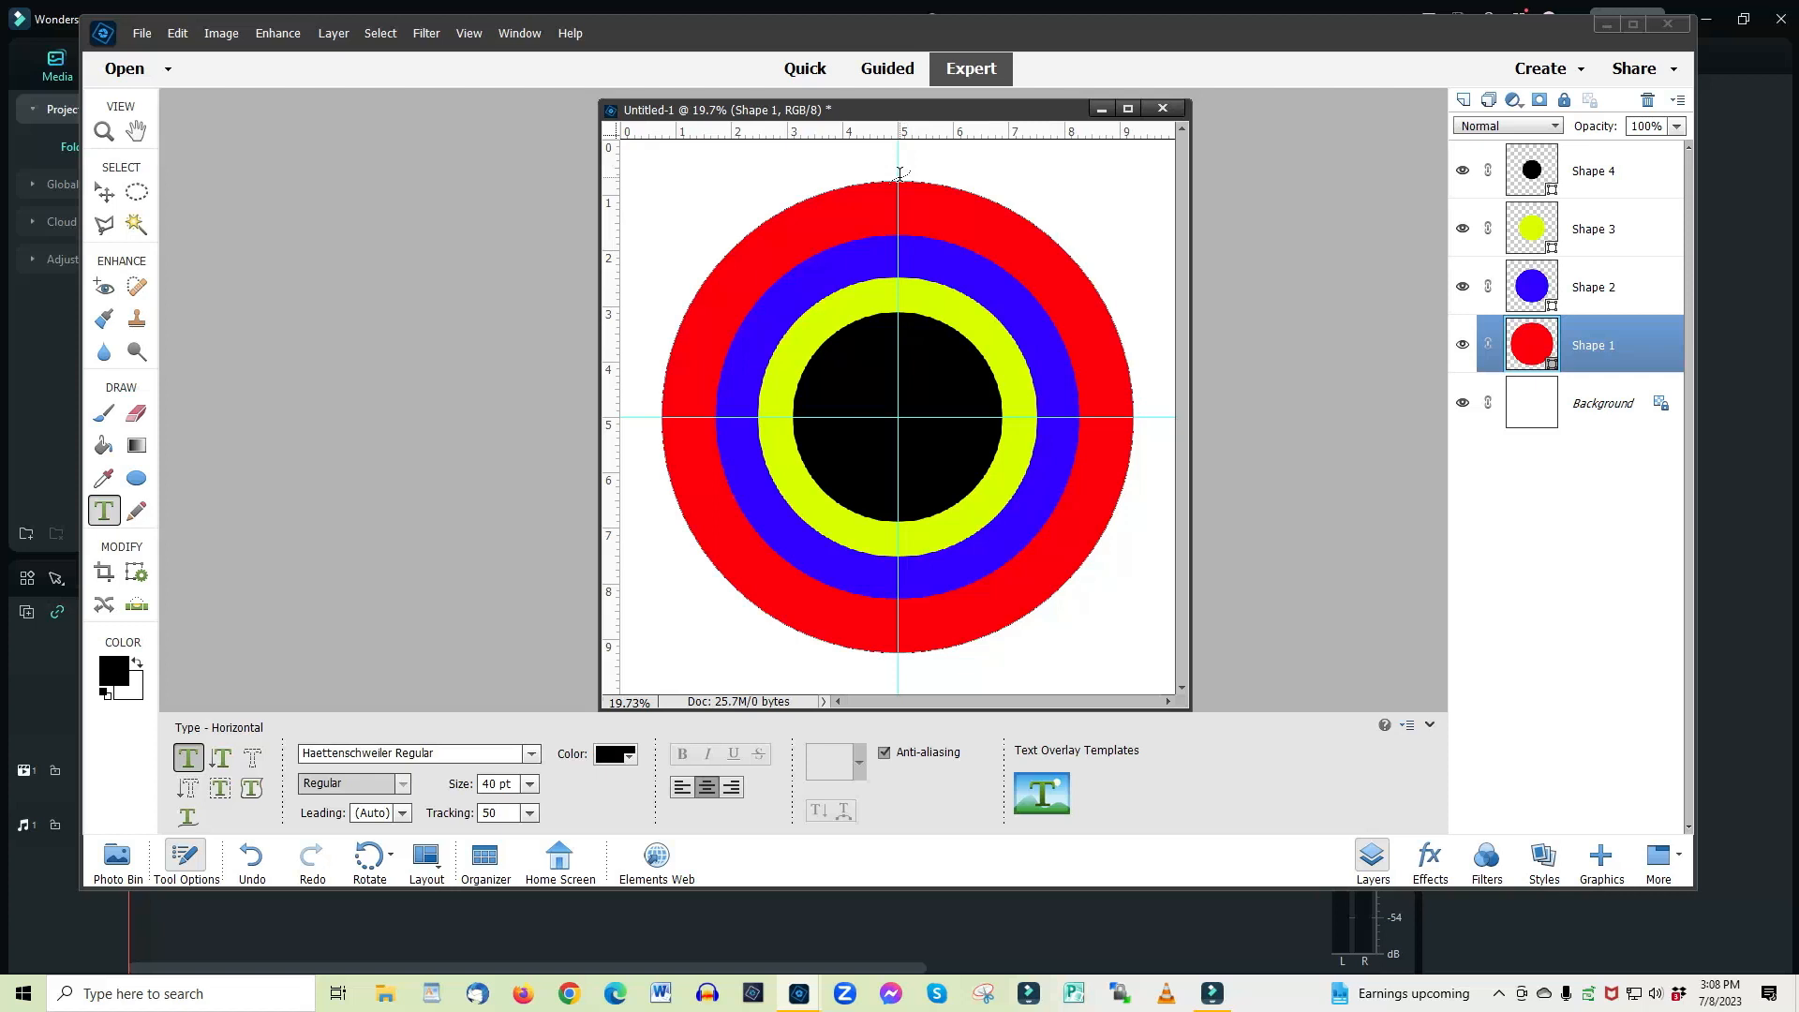
left_click(899, 173)
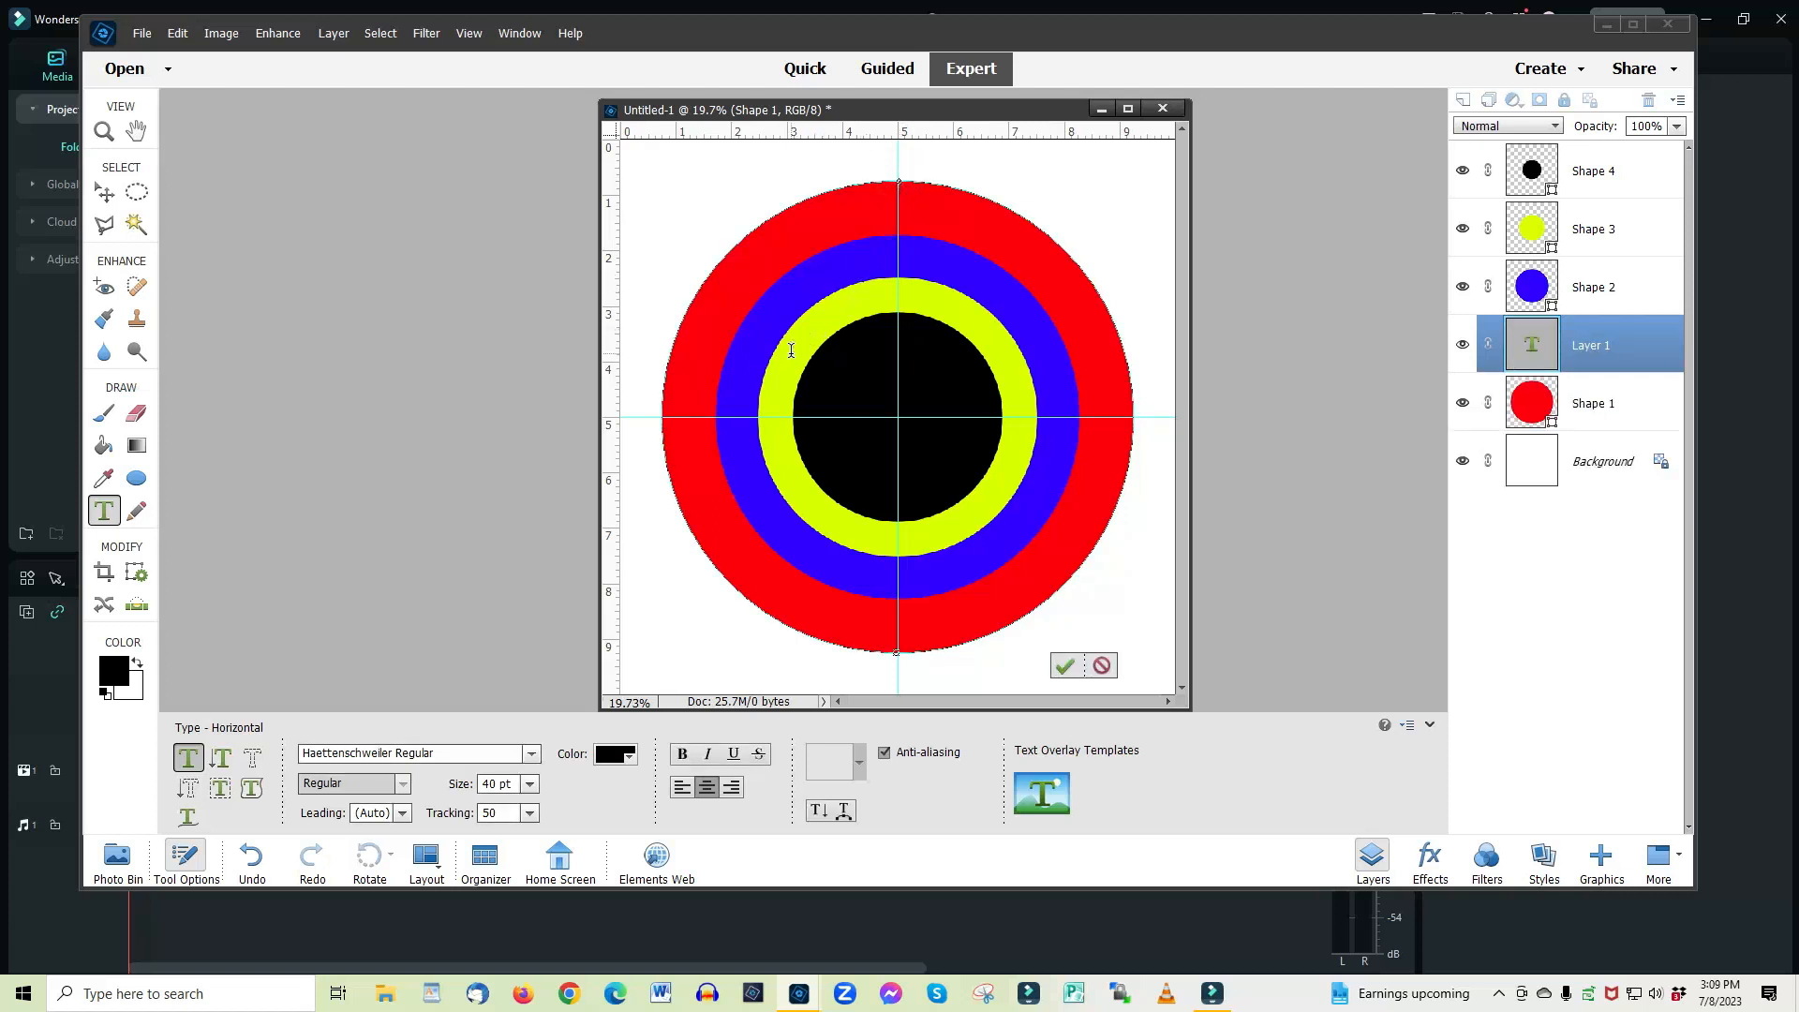
type("This is text being")
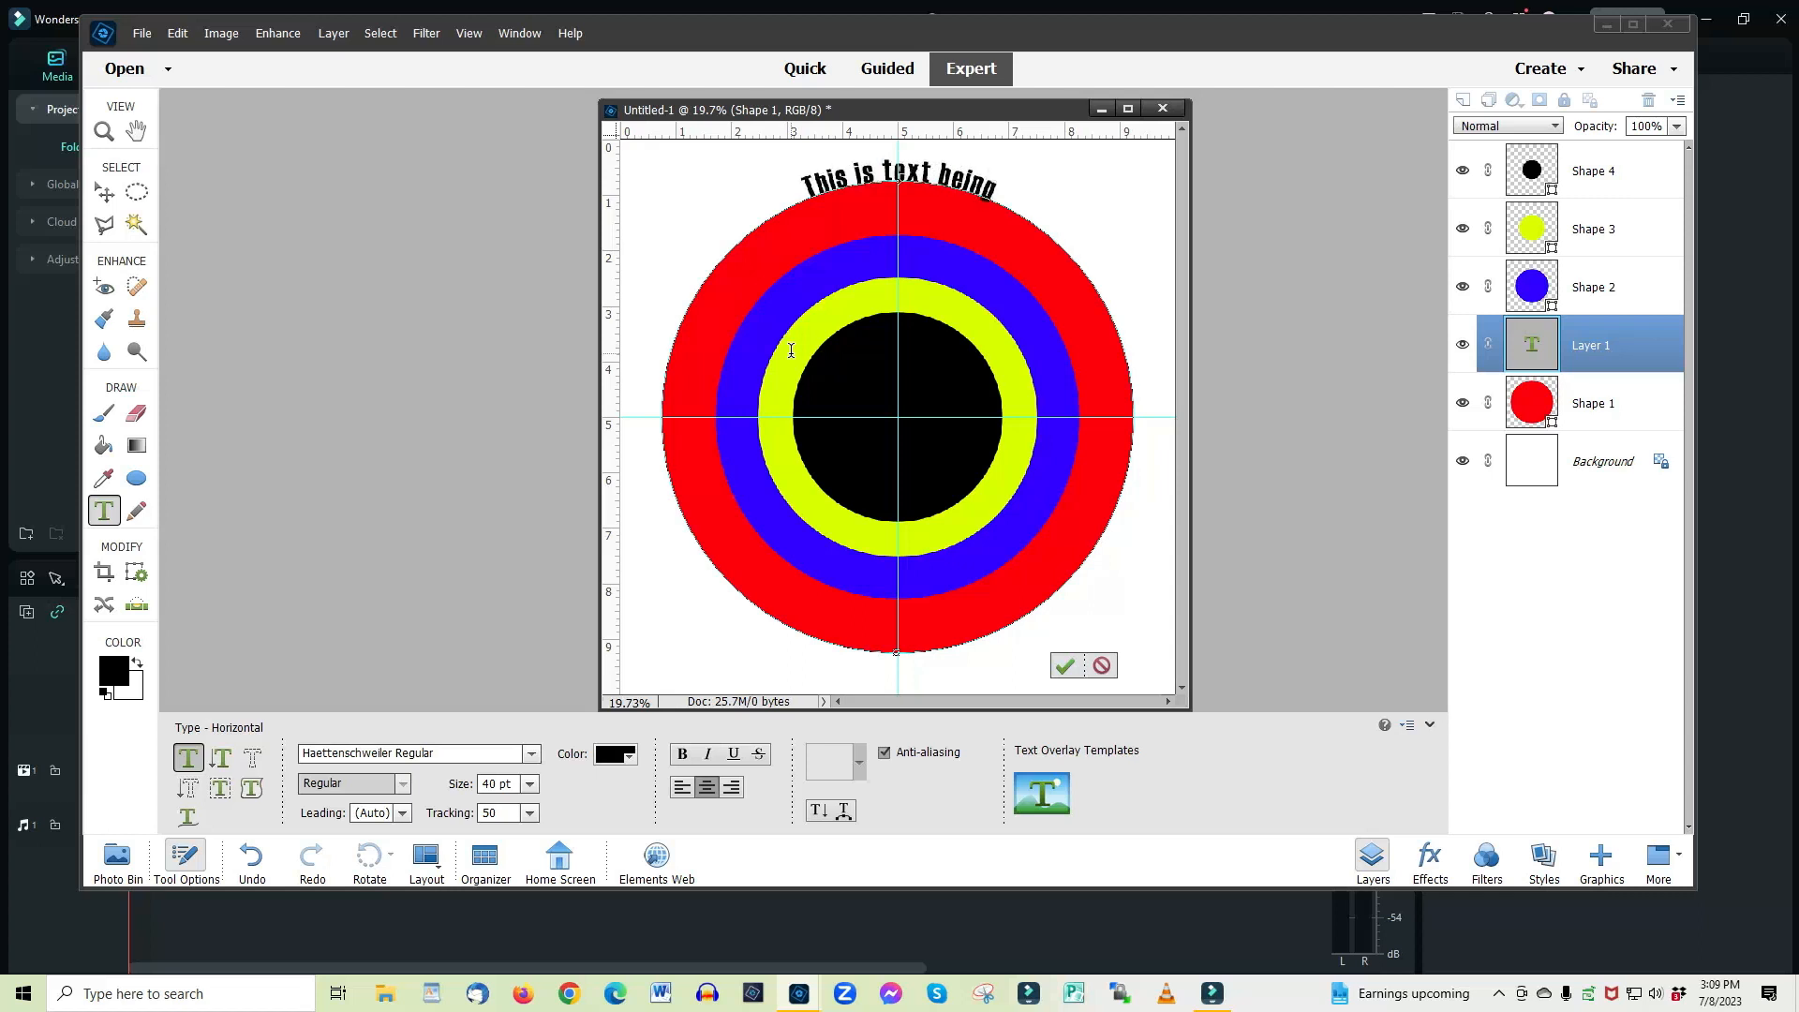
type(" placed")
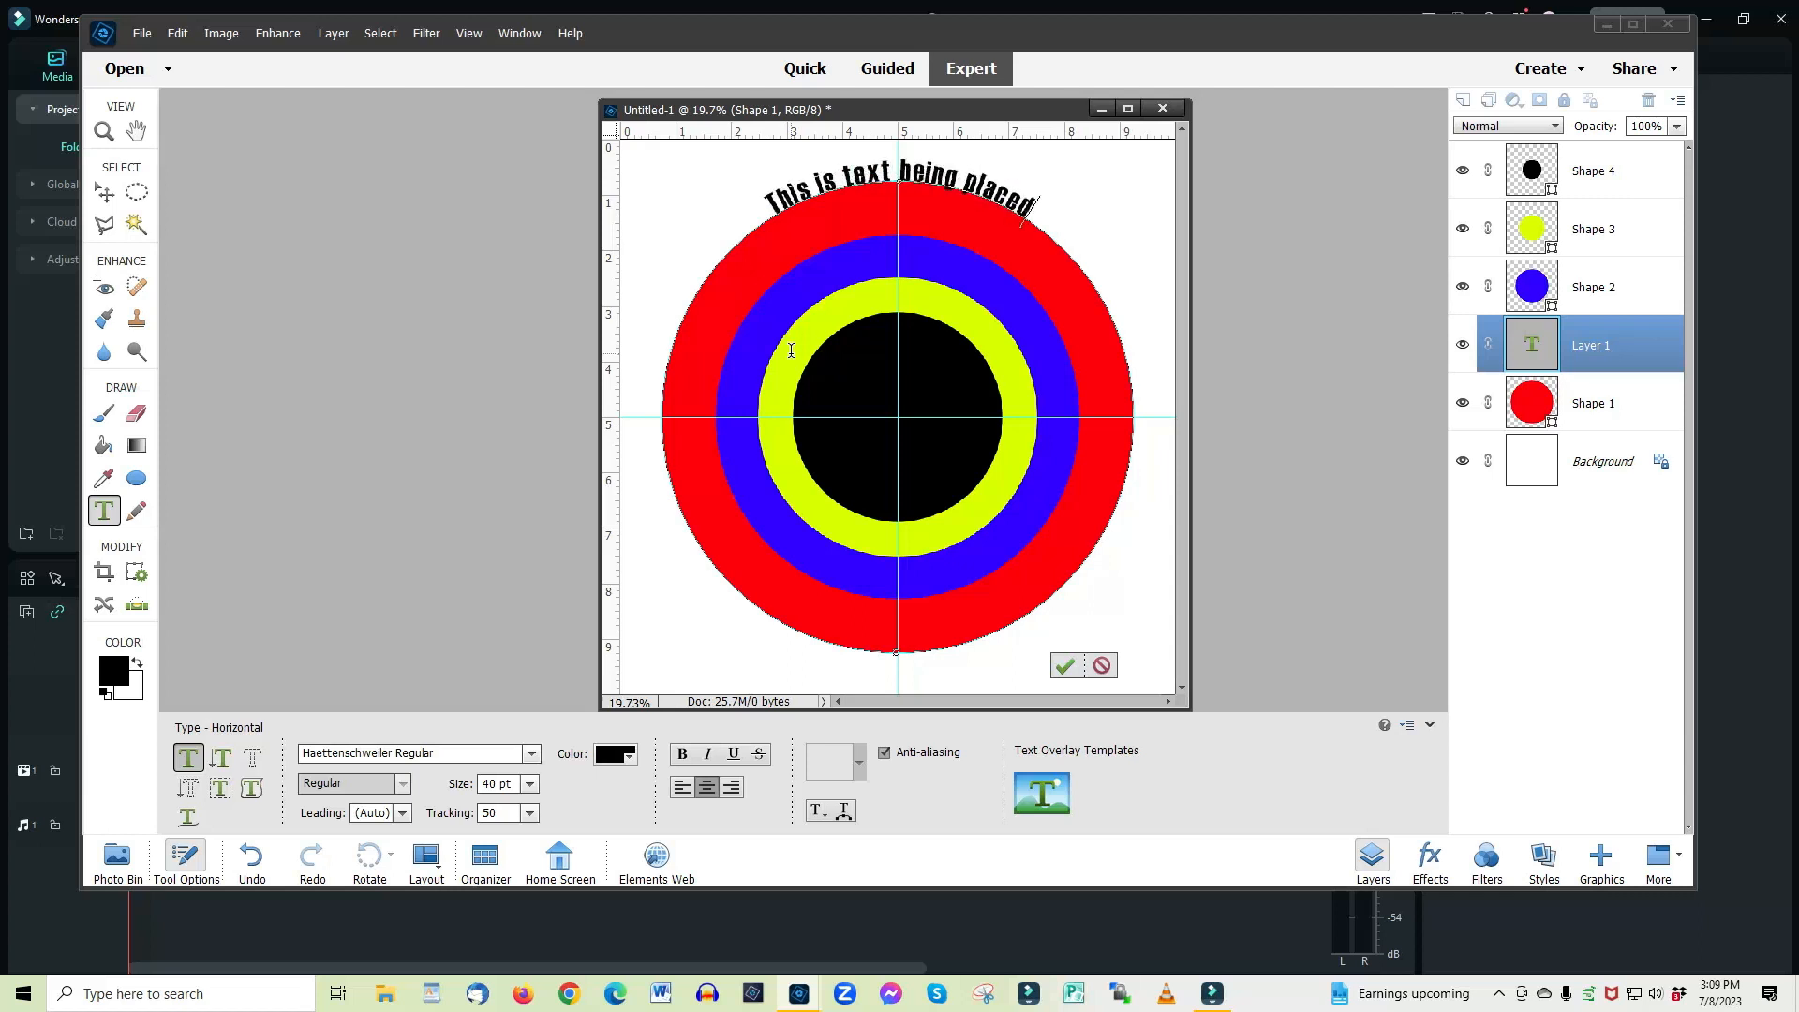
type(" arou")
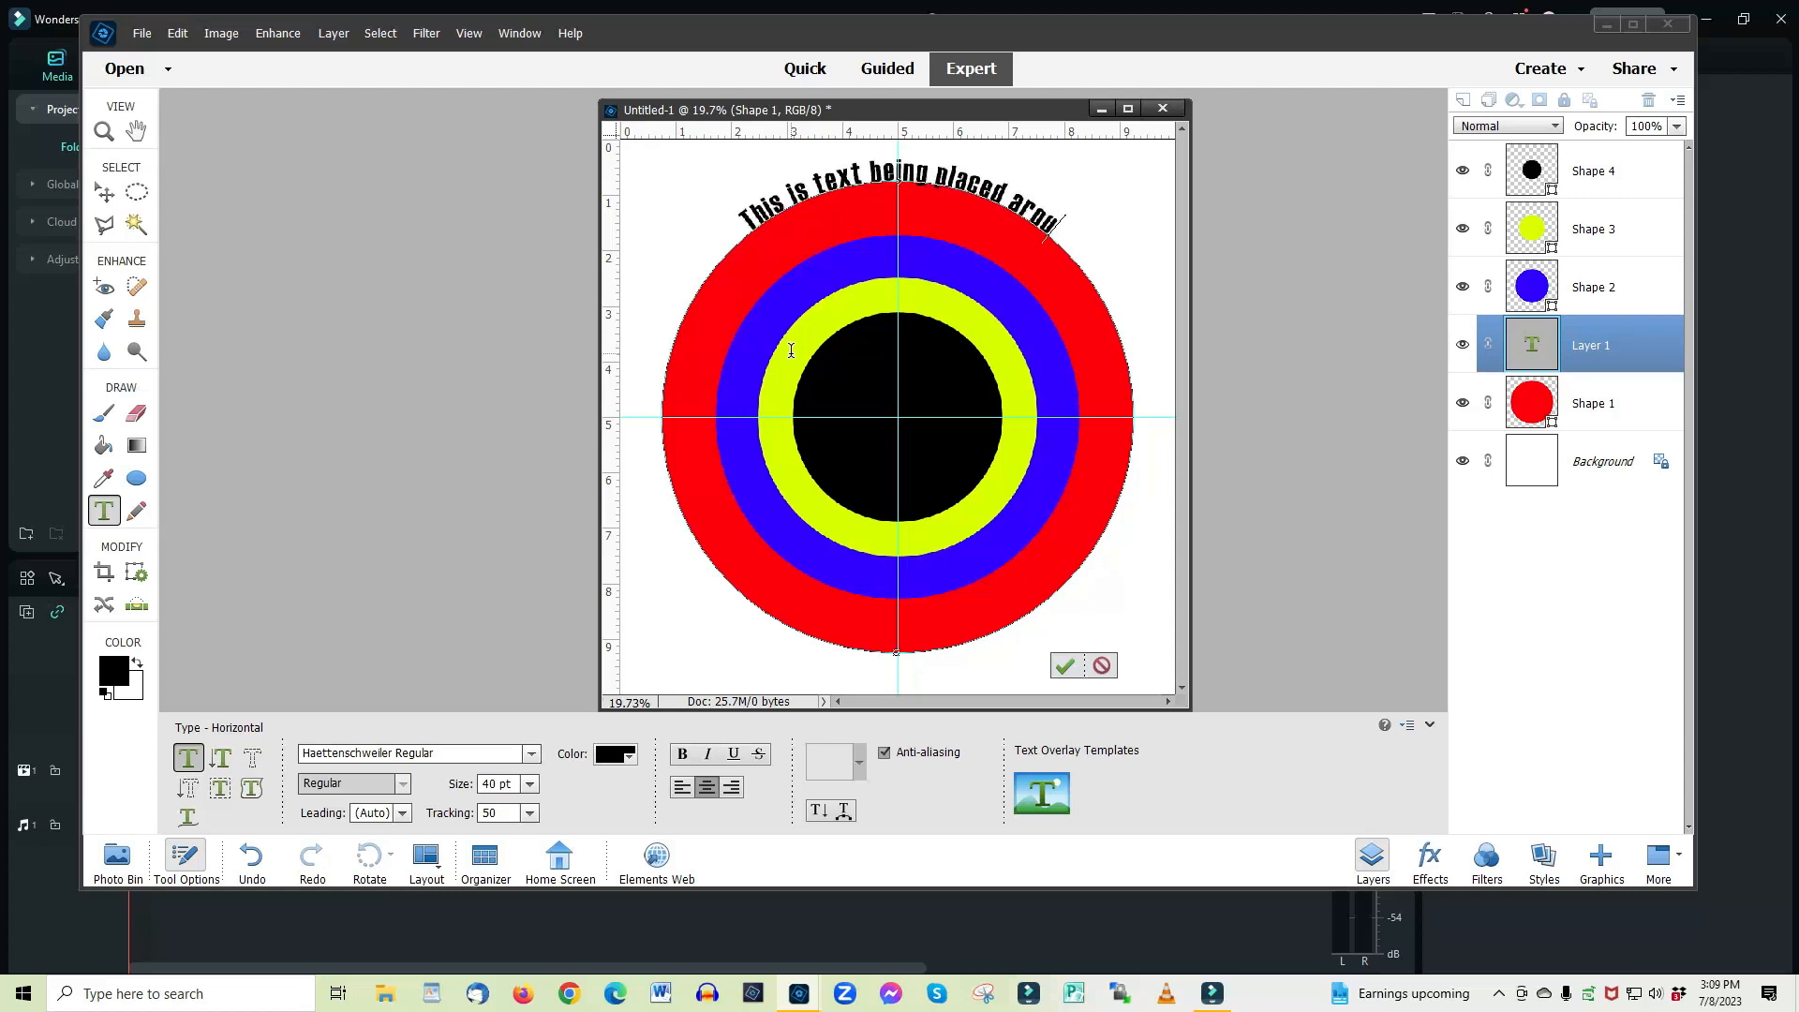
type("nd this circle.")
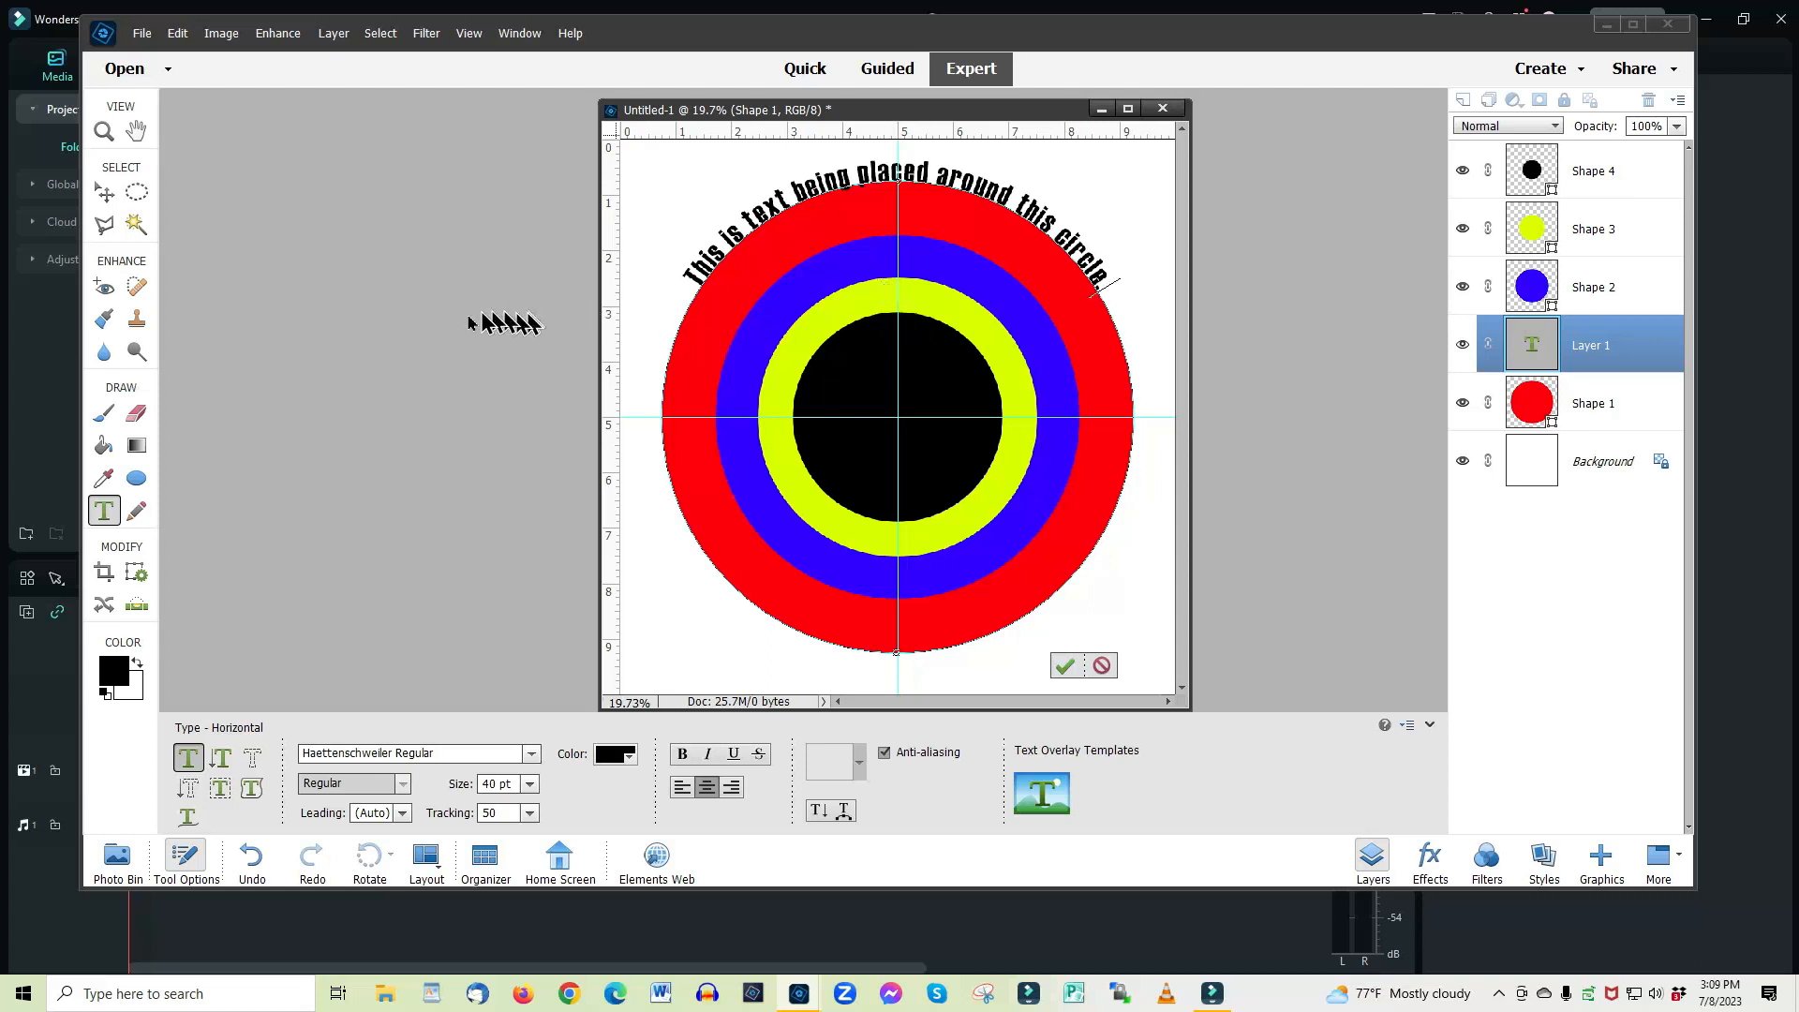
left_click(1065, 665)
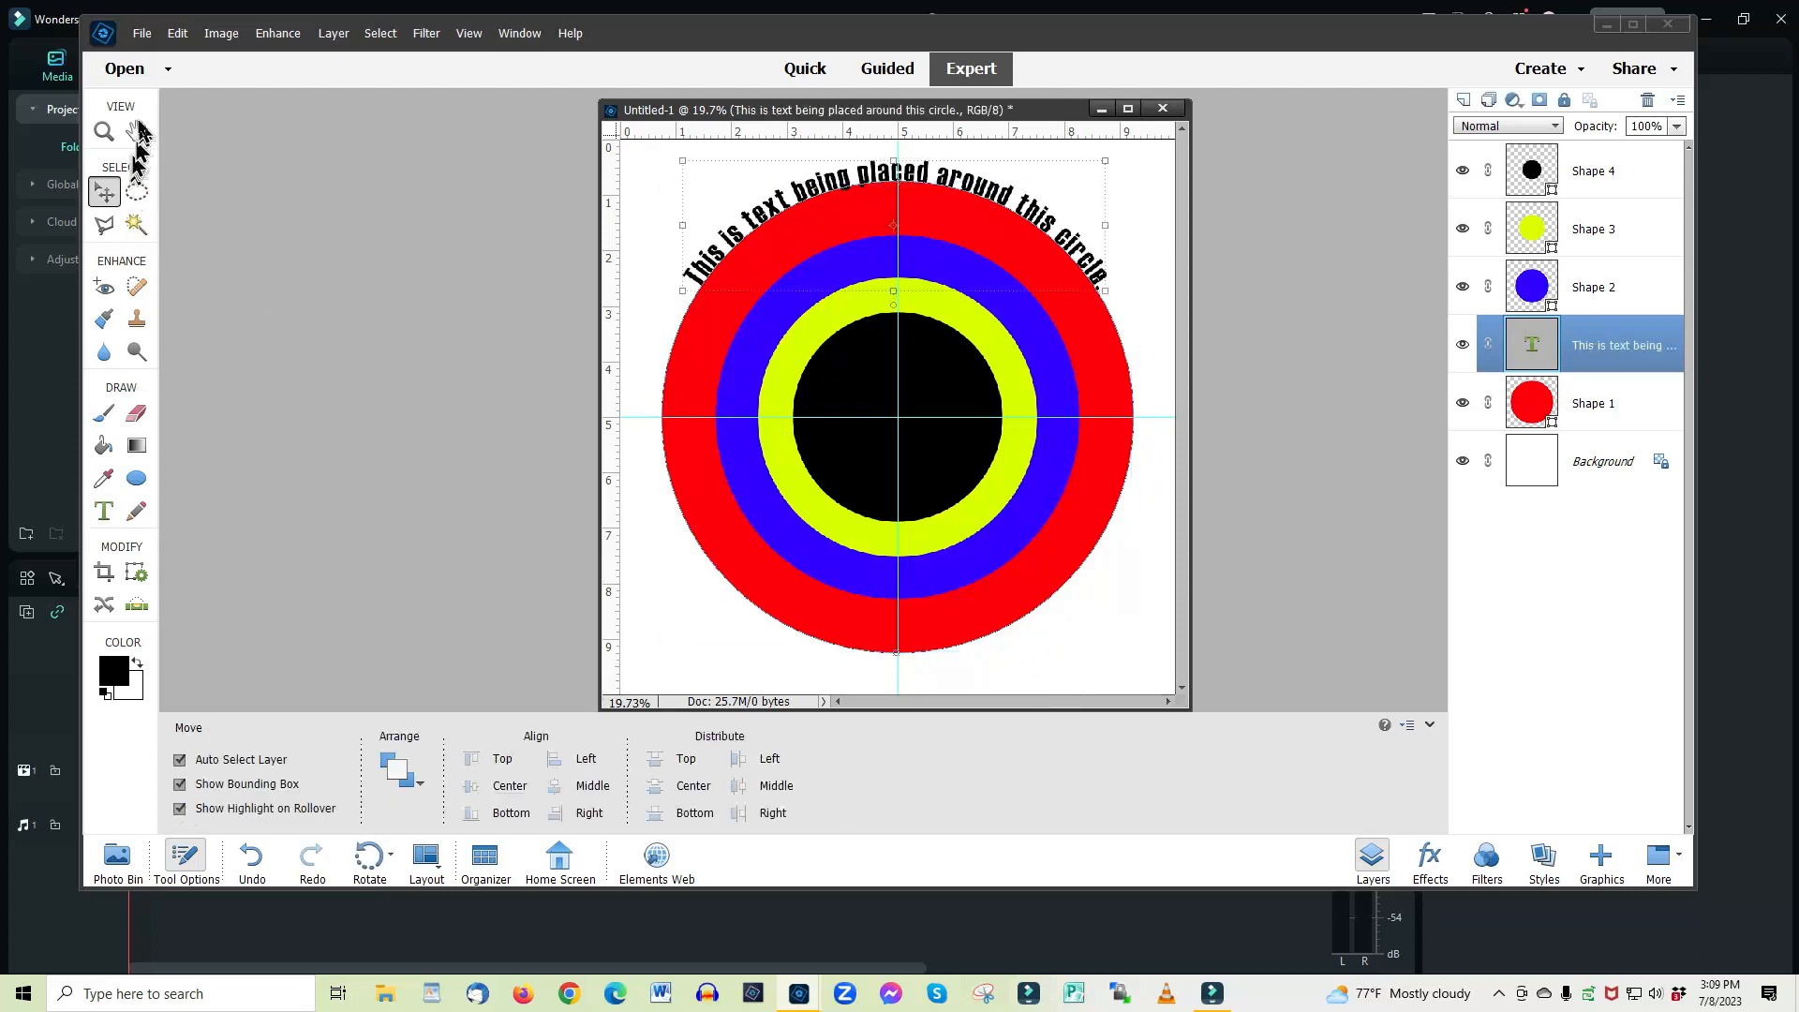
Open PHOTOGRAPH.jpg from the DEMO folder and place it into the circle design as the uppermost layer
left_click(125, 69)
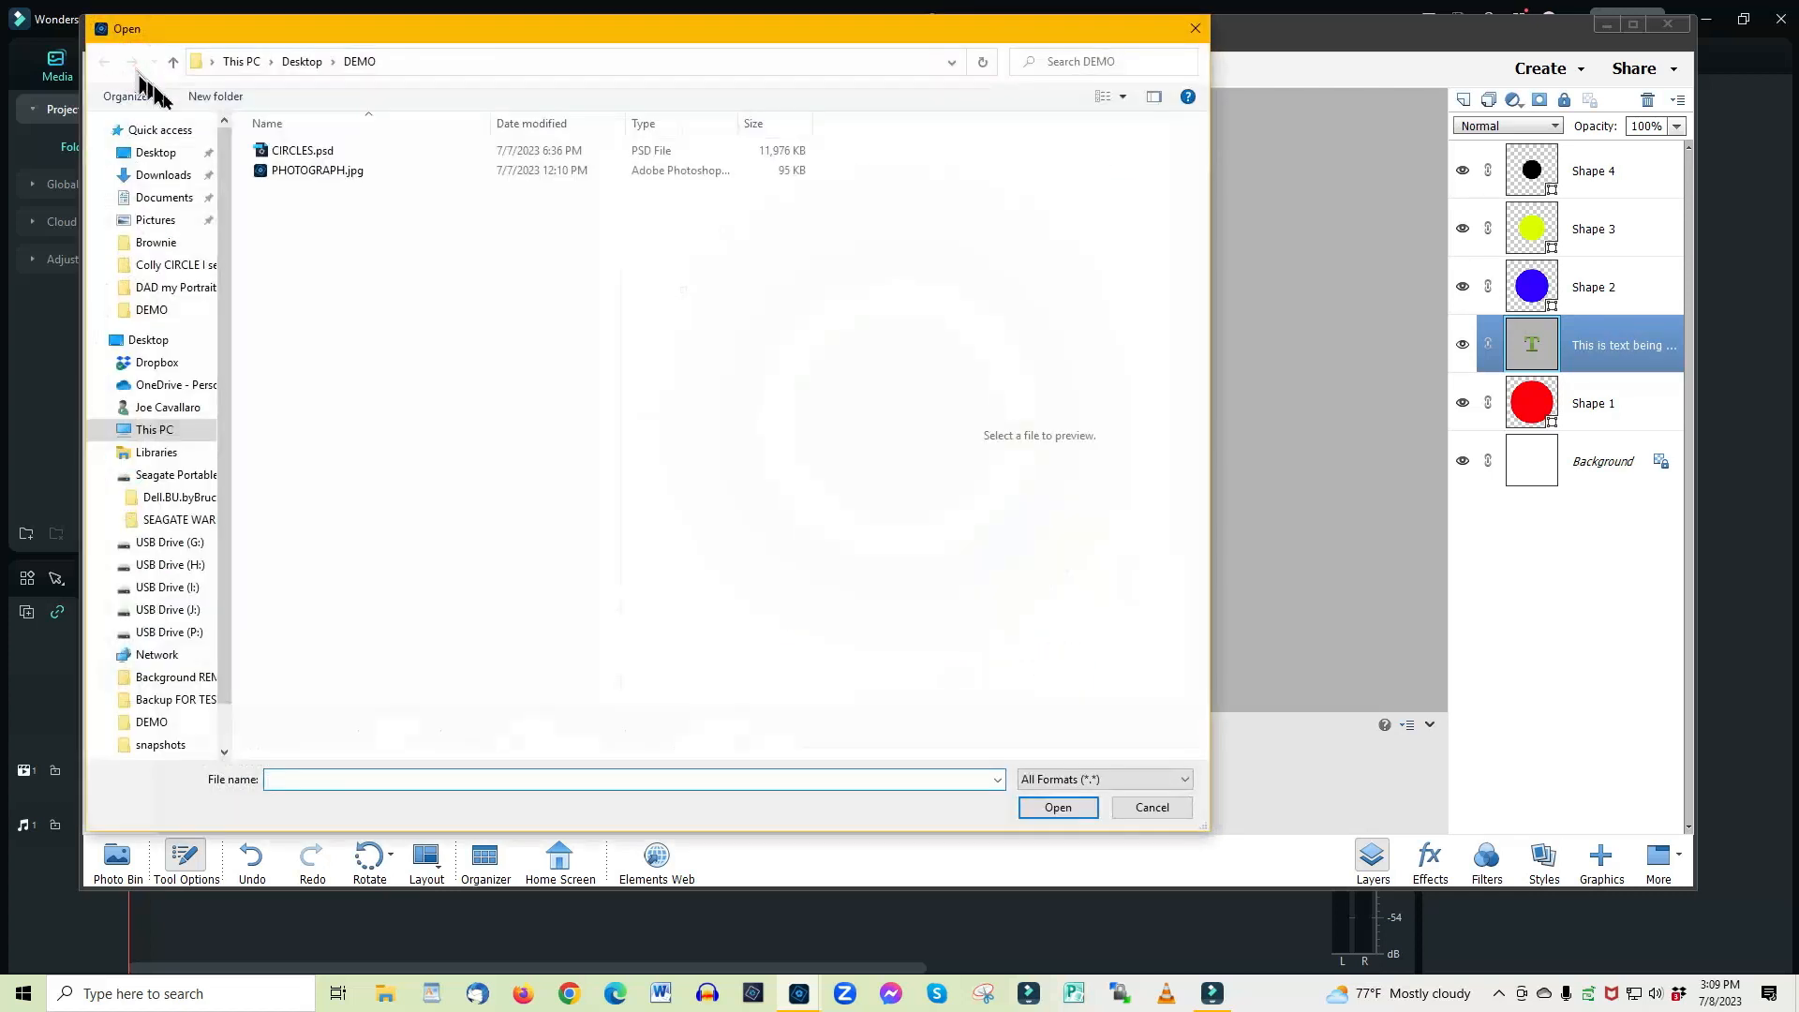
double_click(277, 171)
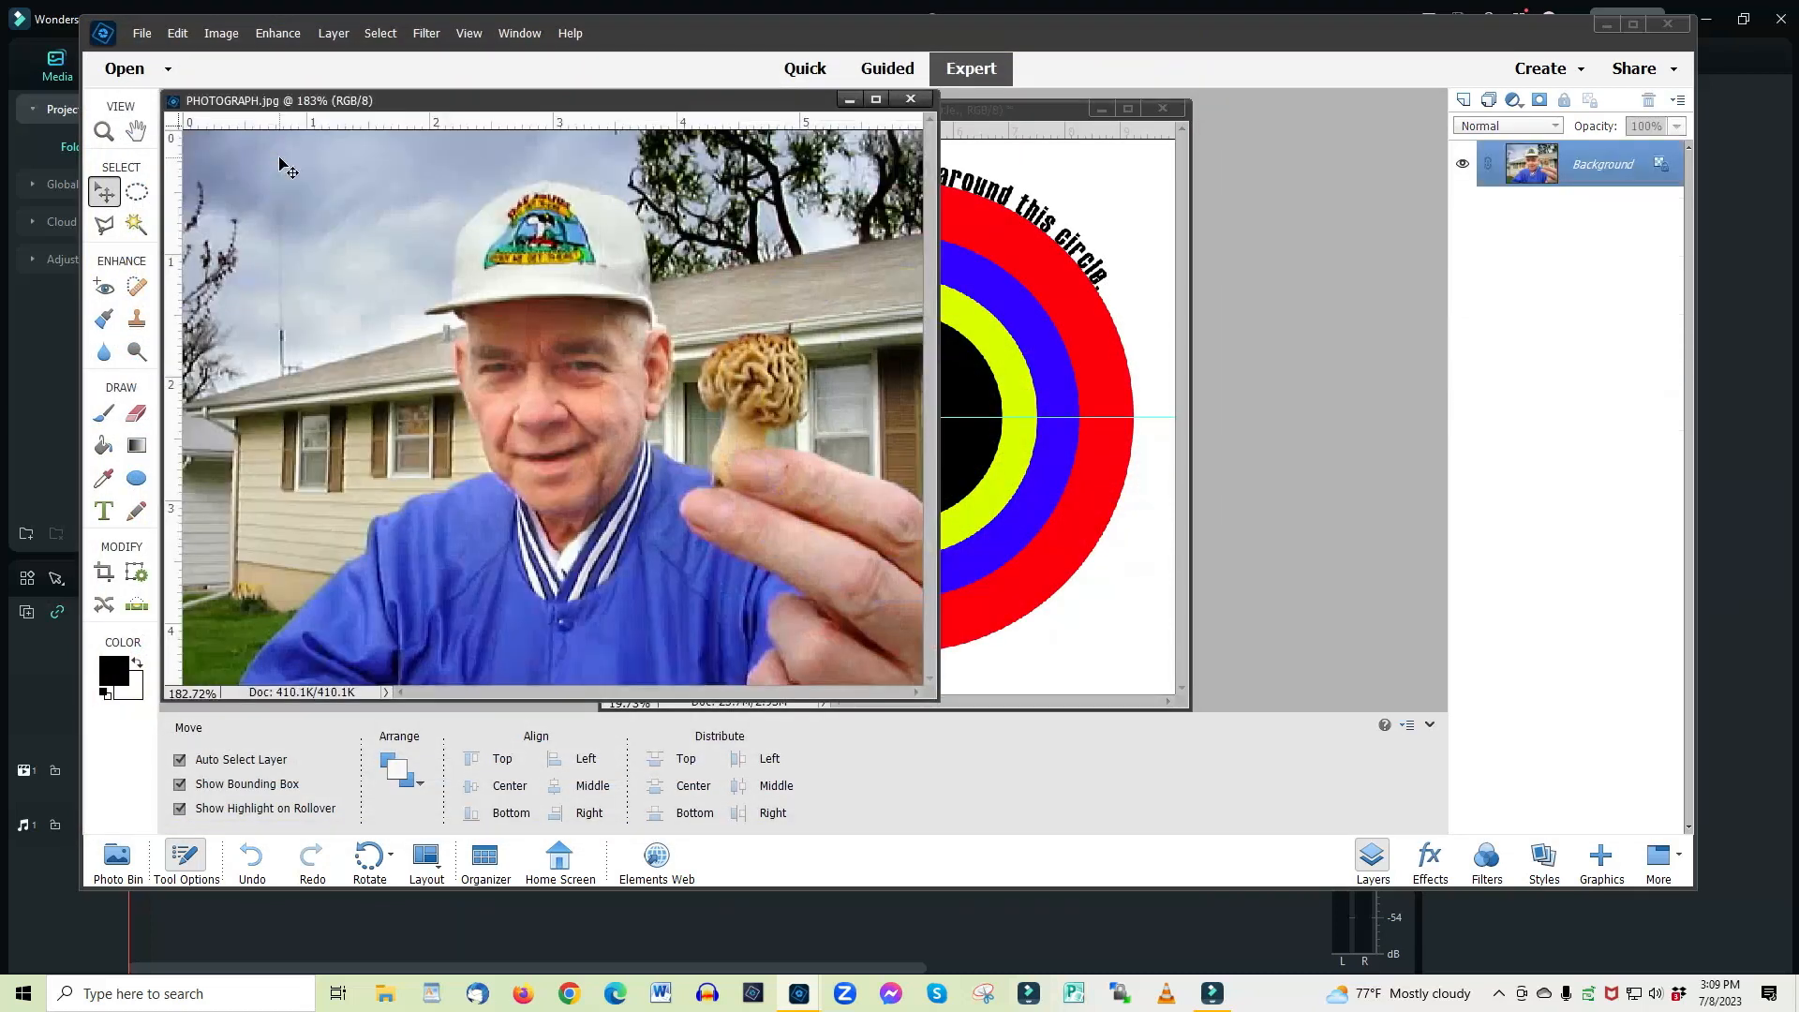
left_click(849, 101)
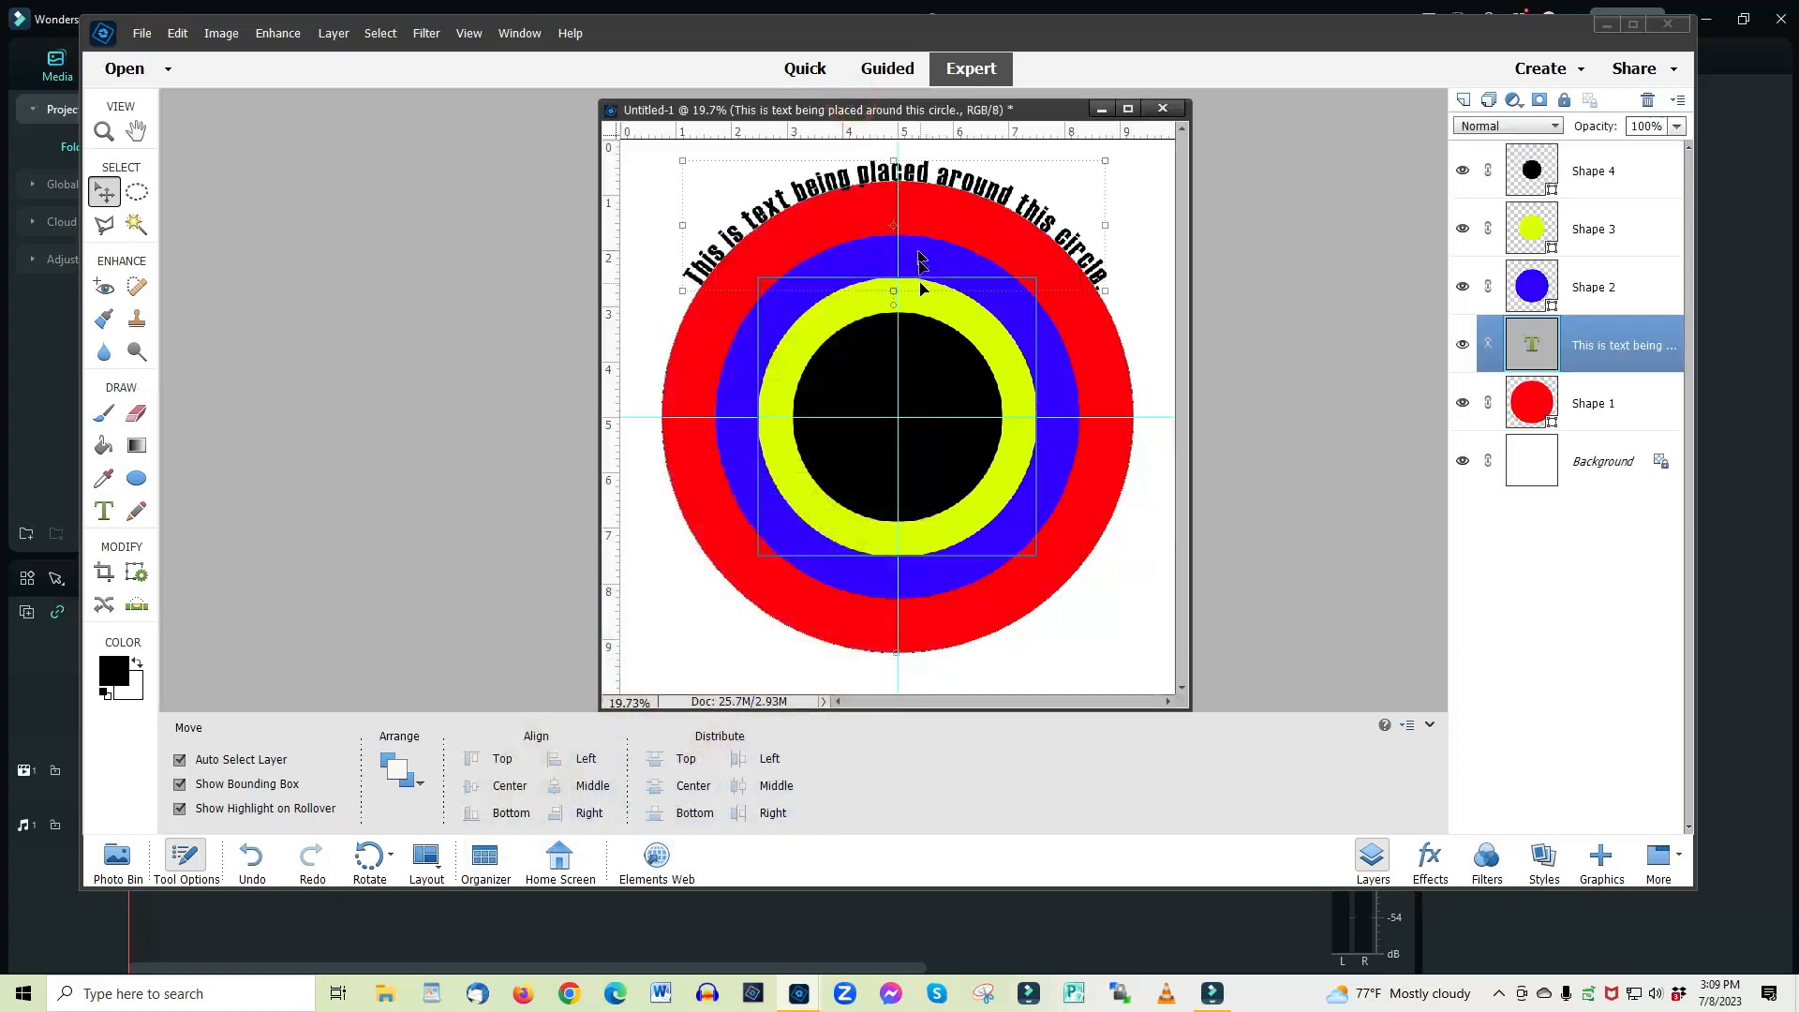
left_click(129, 867)
left_click_drag(356, 794, 835, 474)
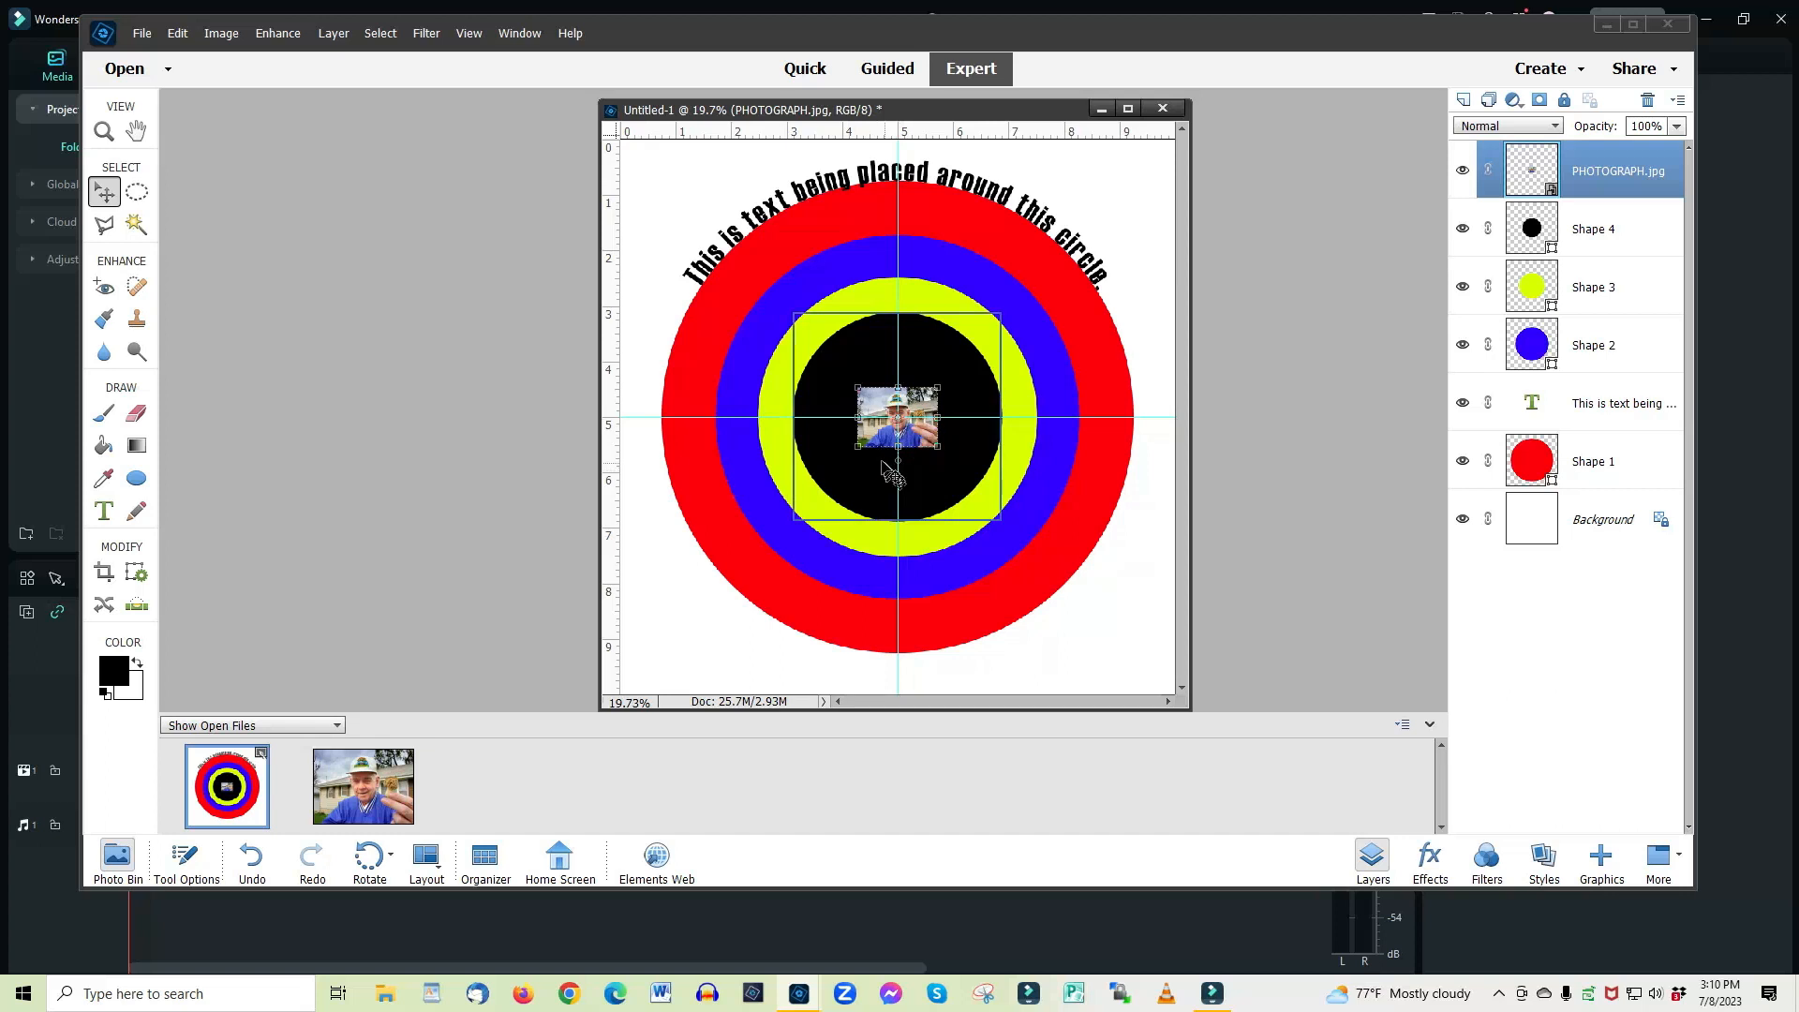
Enlarge the placed photo proportionally to about 407% and centre it over the concentric circles
left_click_drag(855, 385, 789, 330)
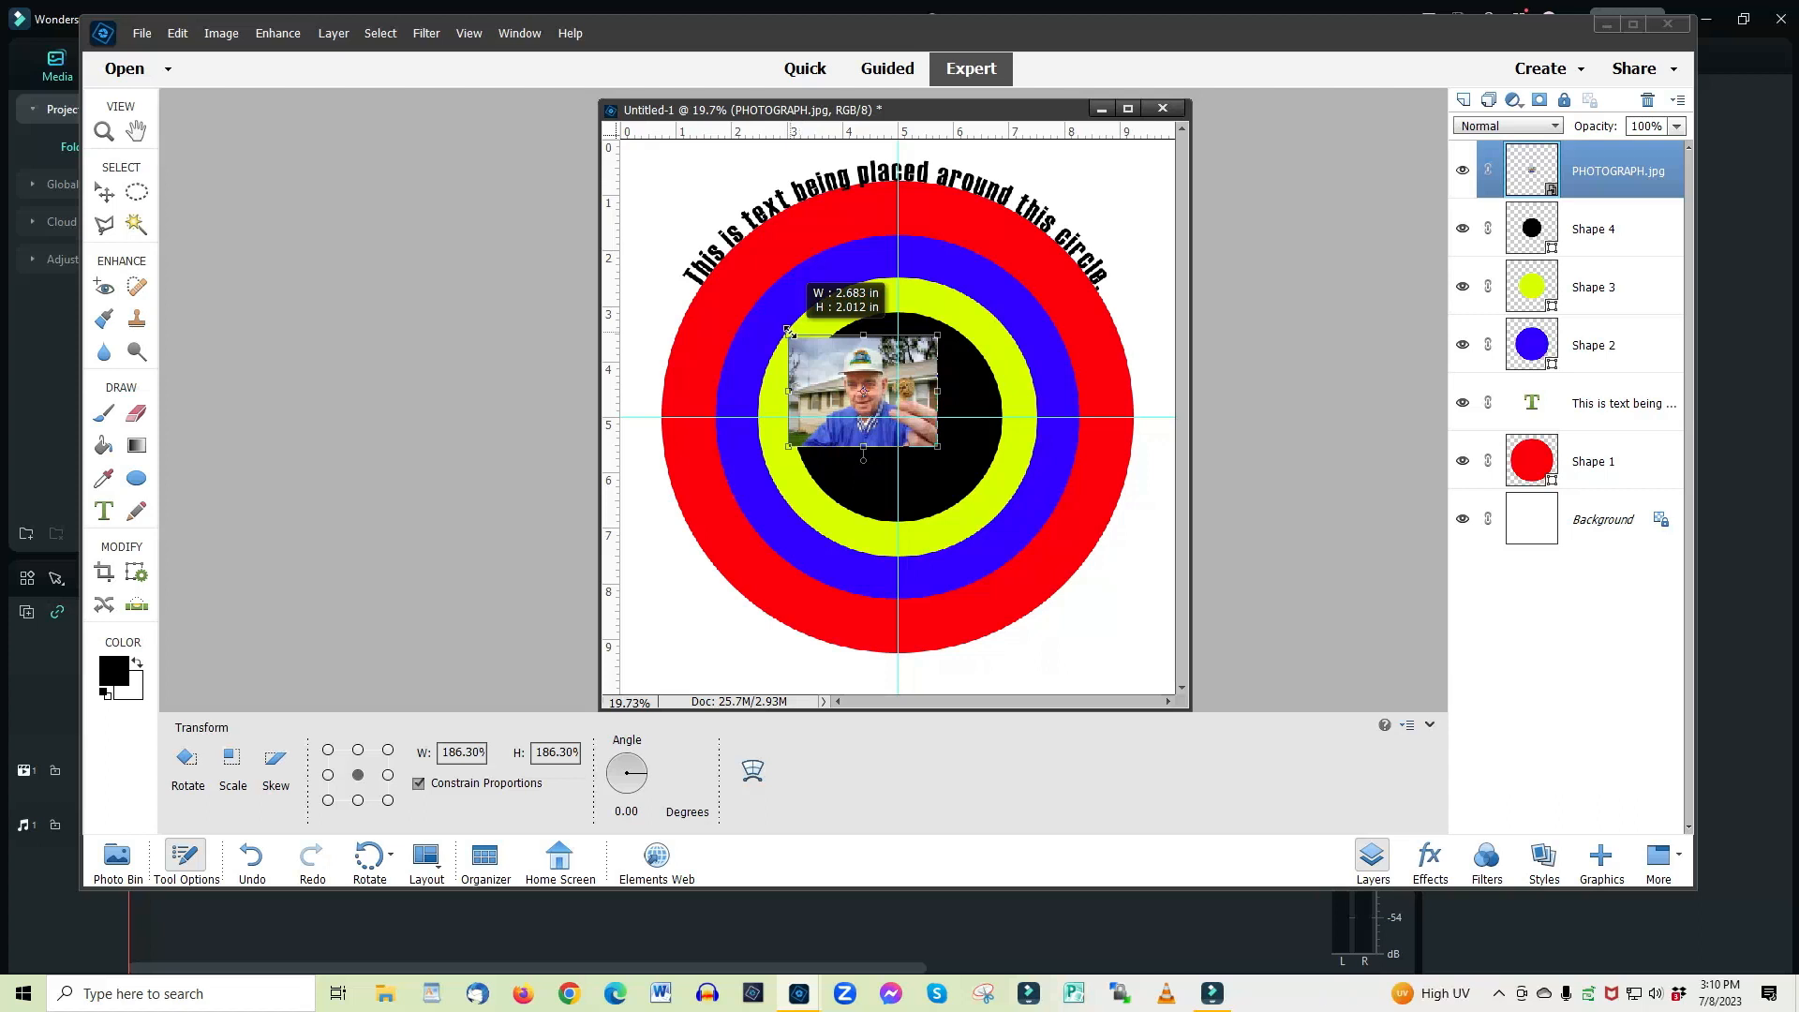
left_click_drag(788, 330, 608, 203)
left_click_drag(757, 364, 886, 442)
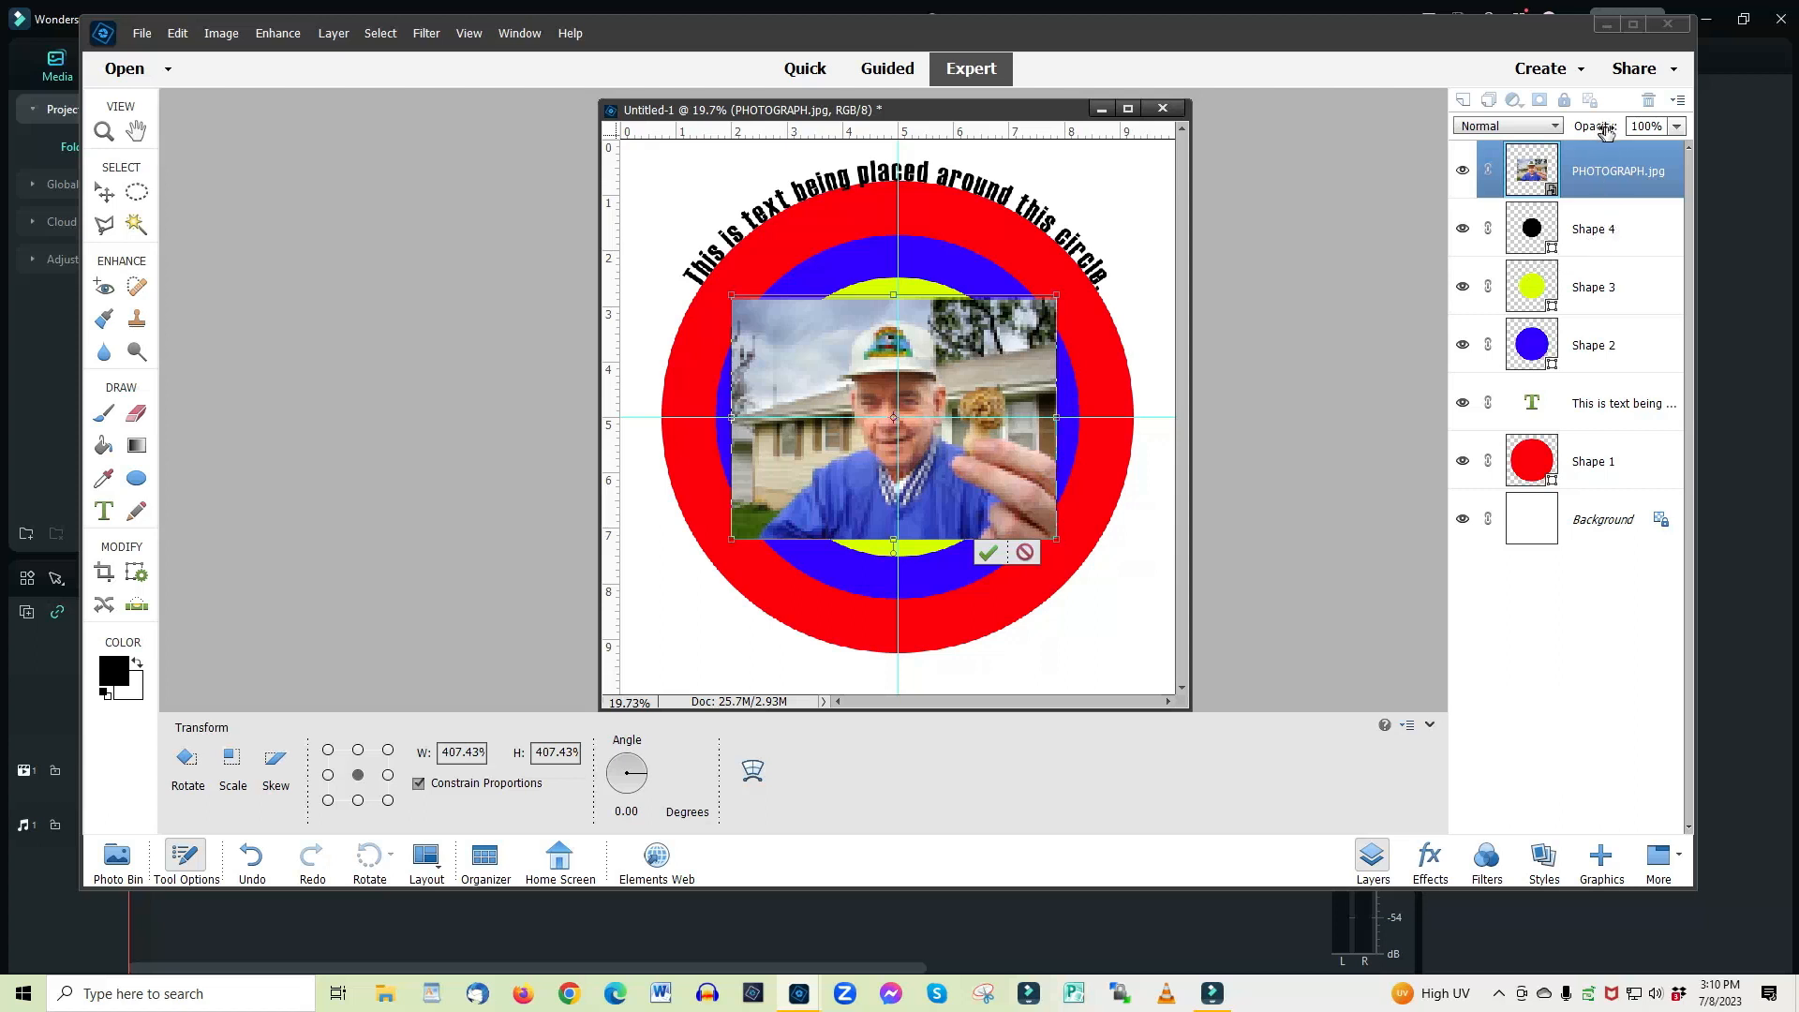
Lower the photo layer's opacity to 67% and shift the photo slightly left to frame the face and mushroom over the black circle
left_click(1677, 127)
left_click(1657, 126)
left_click_drag(1619, 127, 1588, 132)
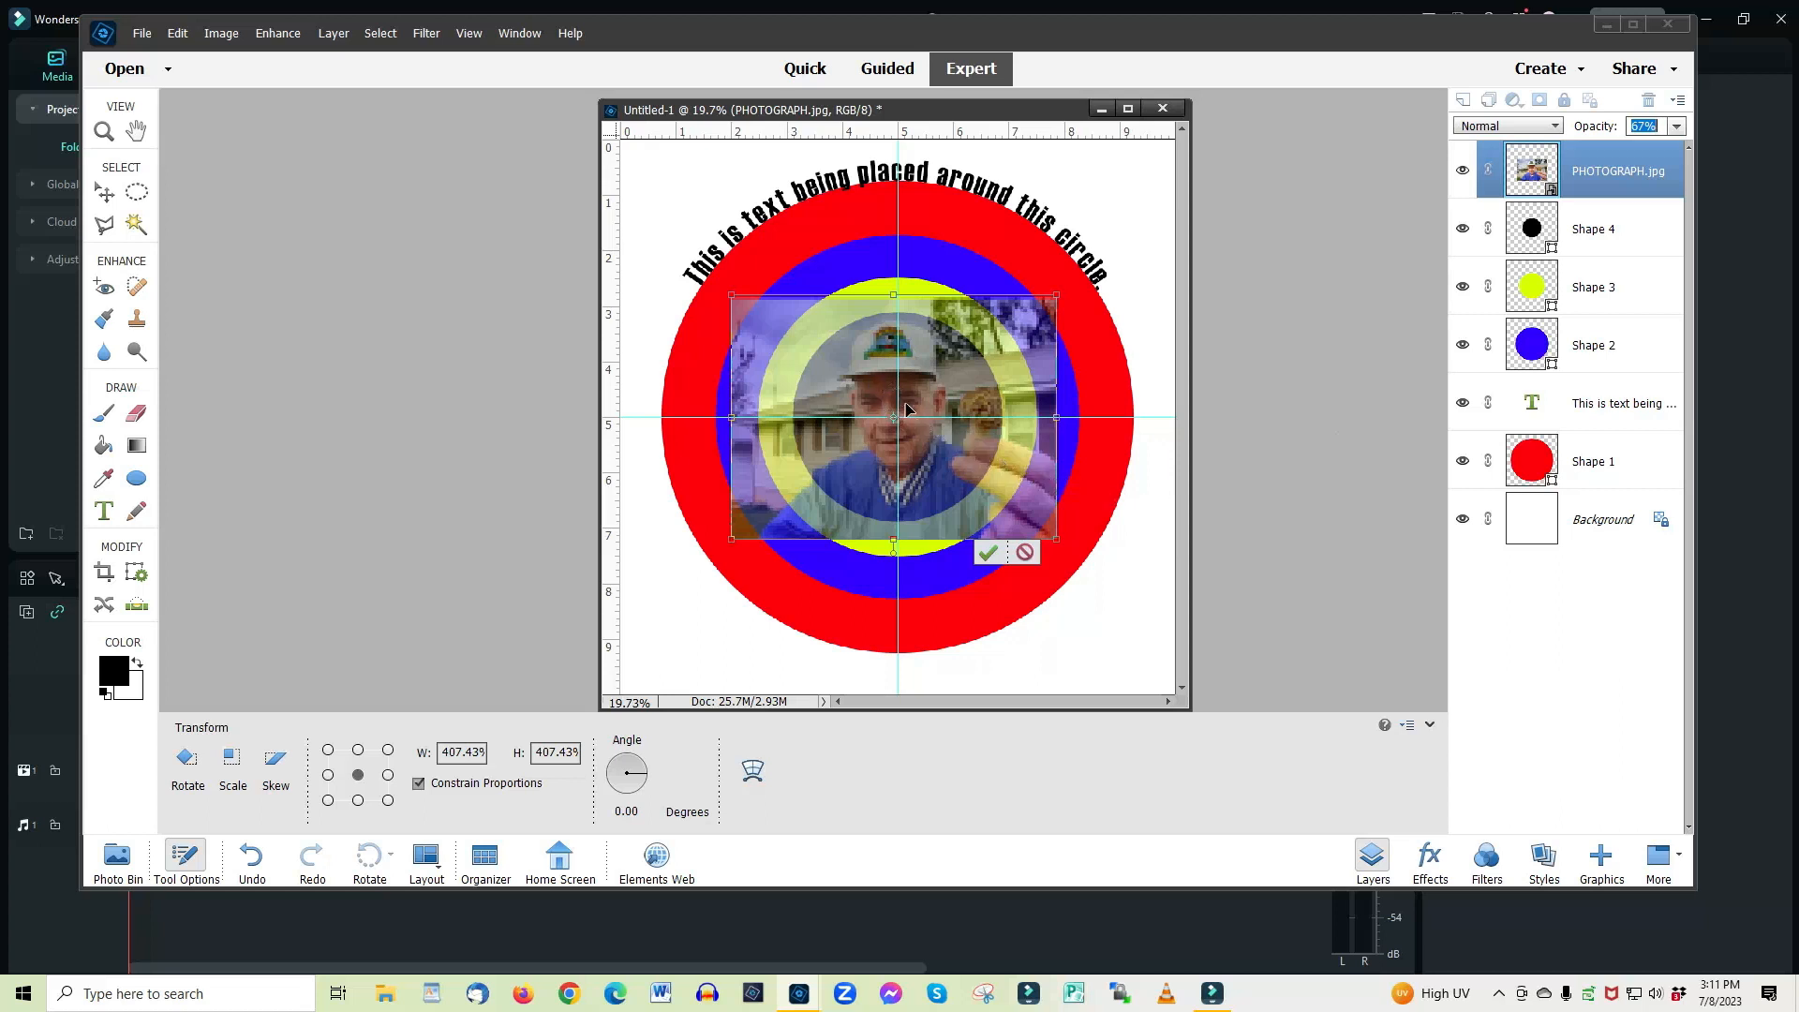
left_click_drag(906, 410, 909, 427)
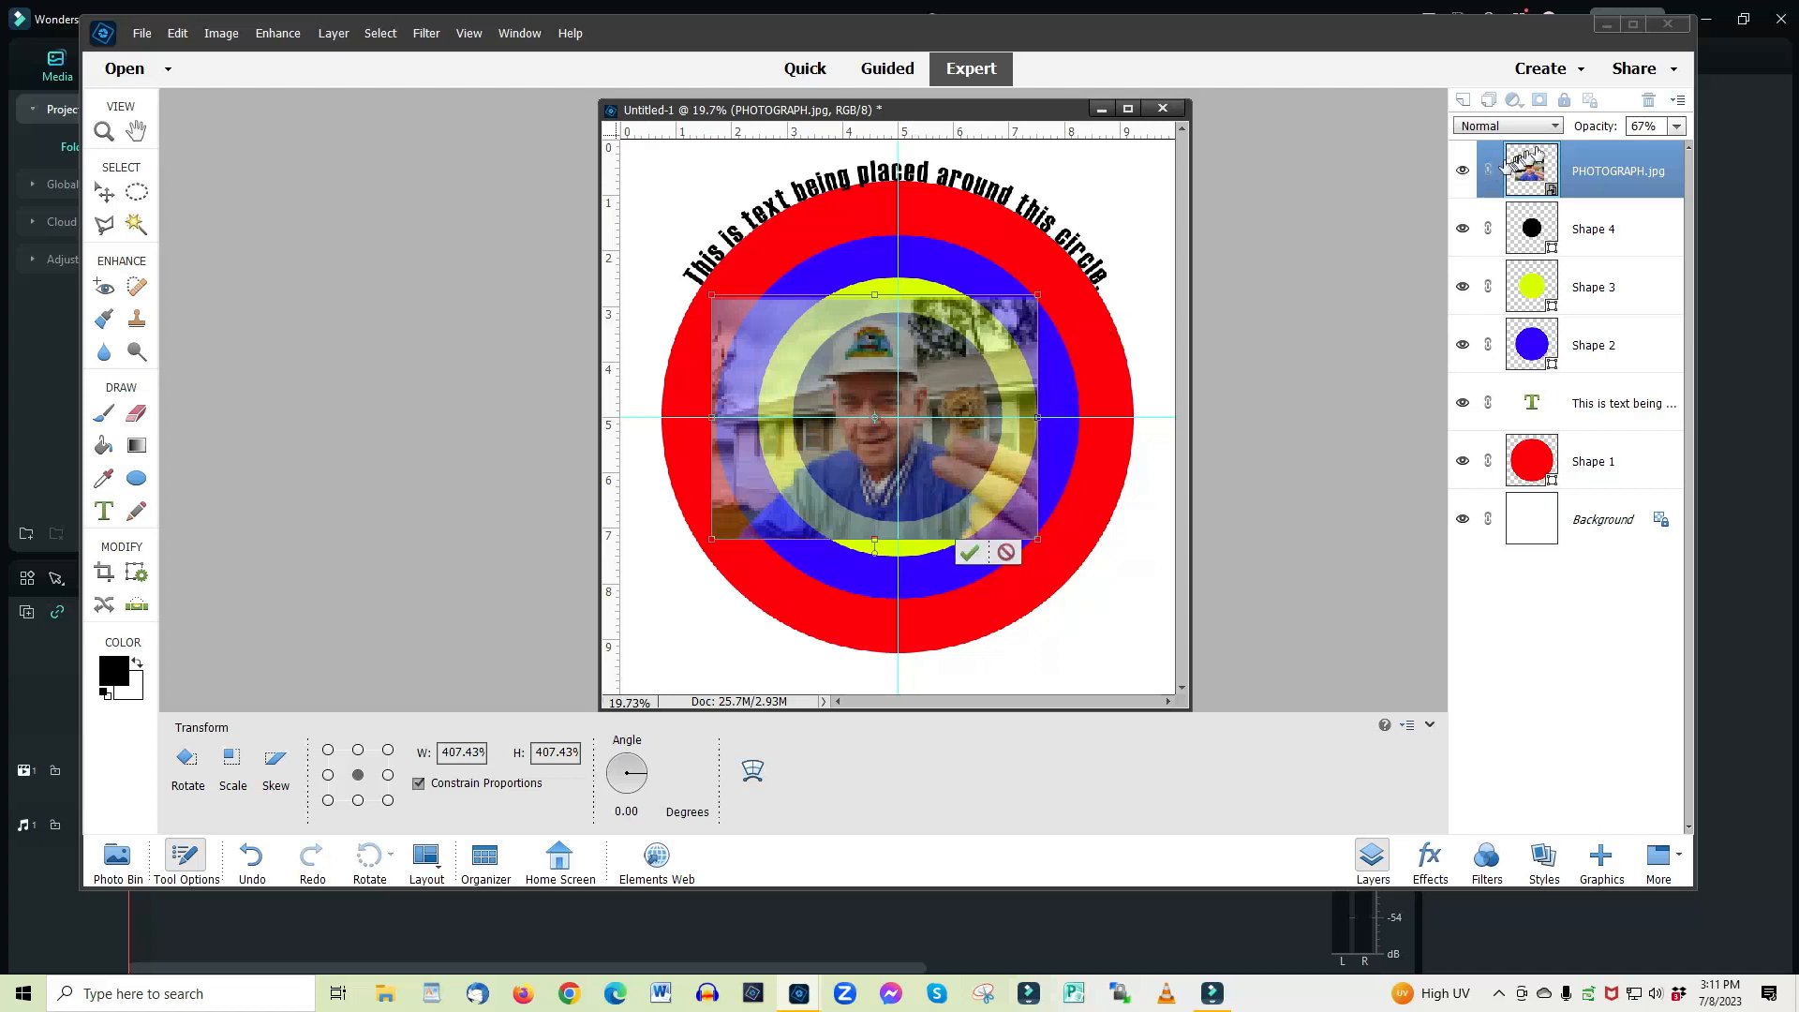
Return the photo layer to 100% opacity and clip it to the black circle with a clipping mask
left_click_drag(1589, 127, 1621, 129)
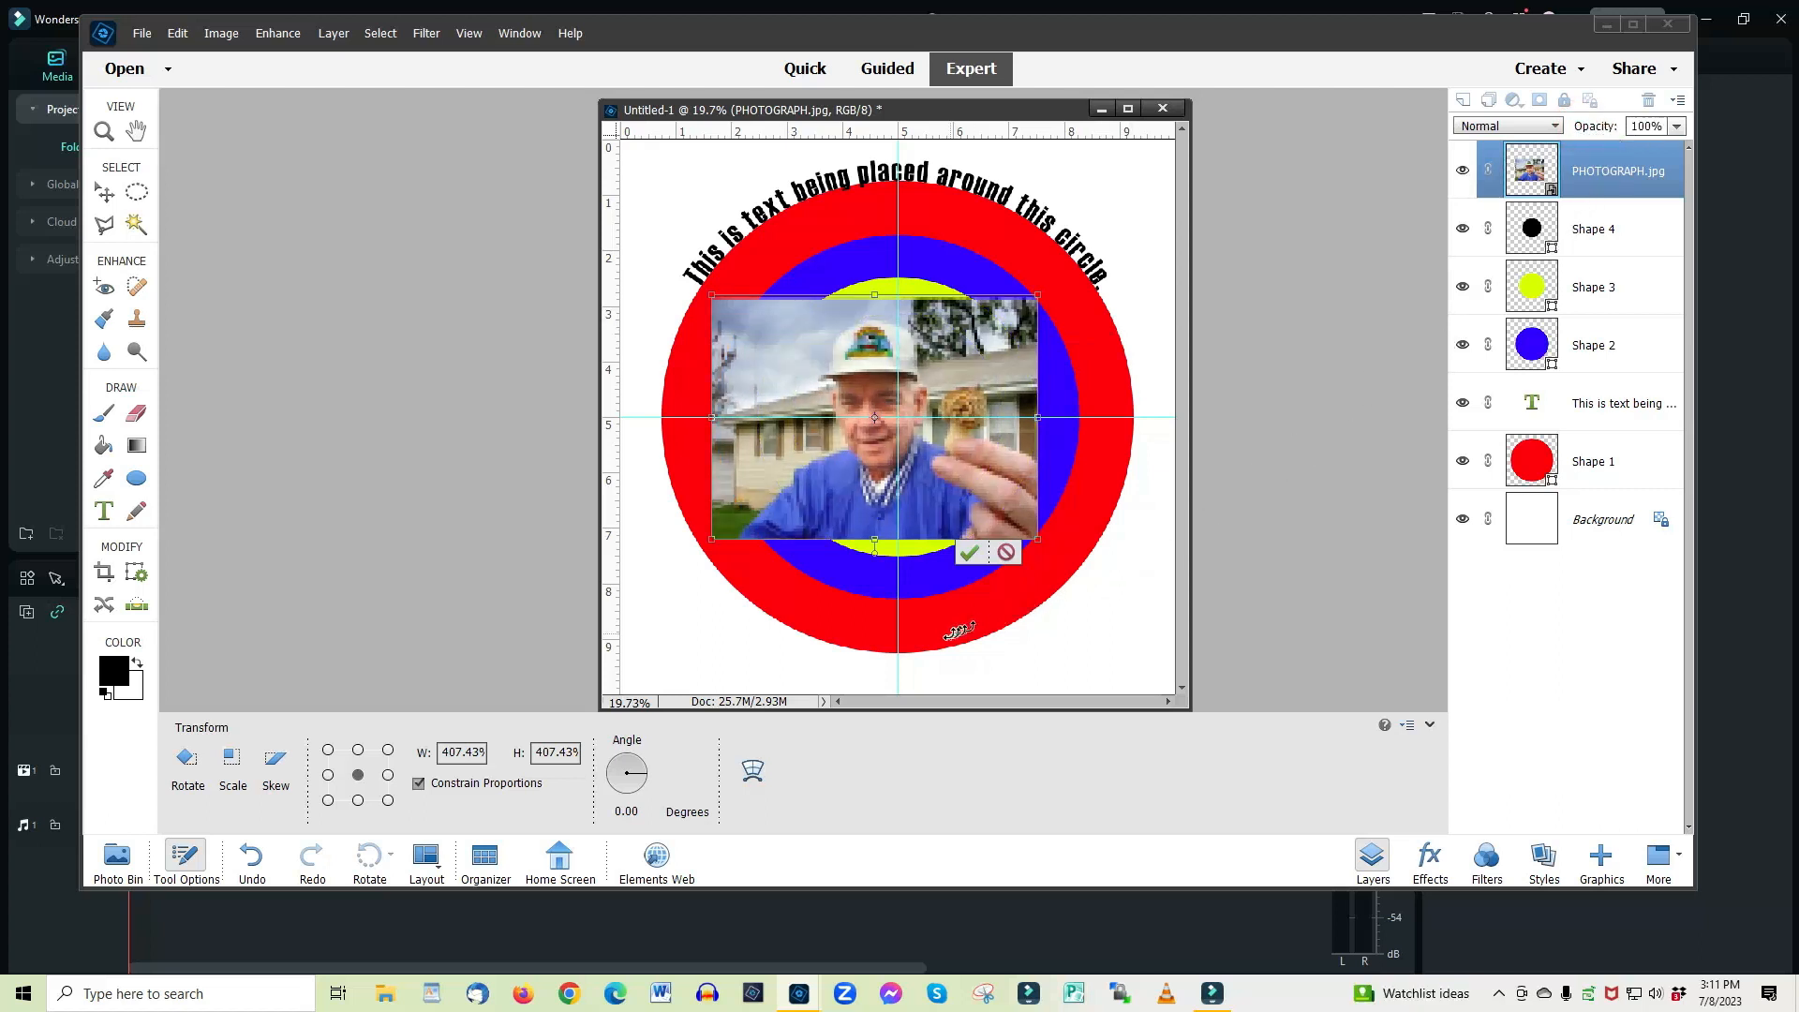
left_click(969, 555)
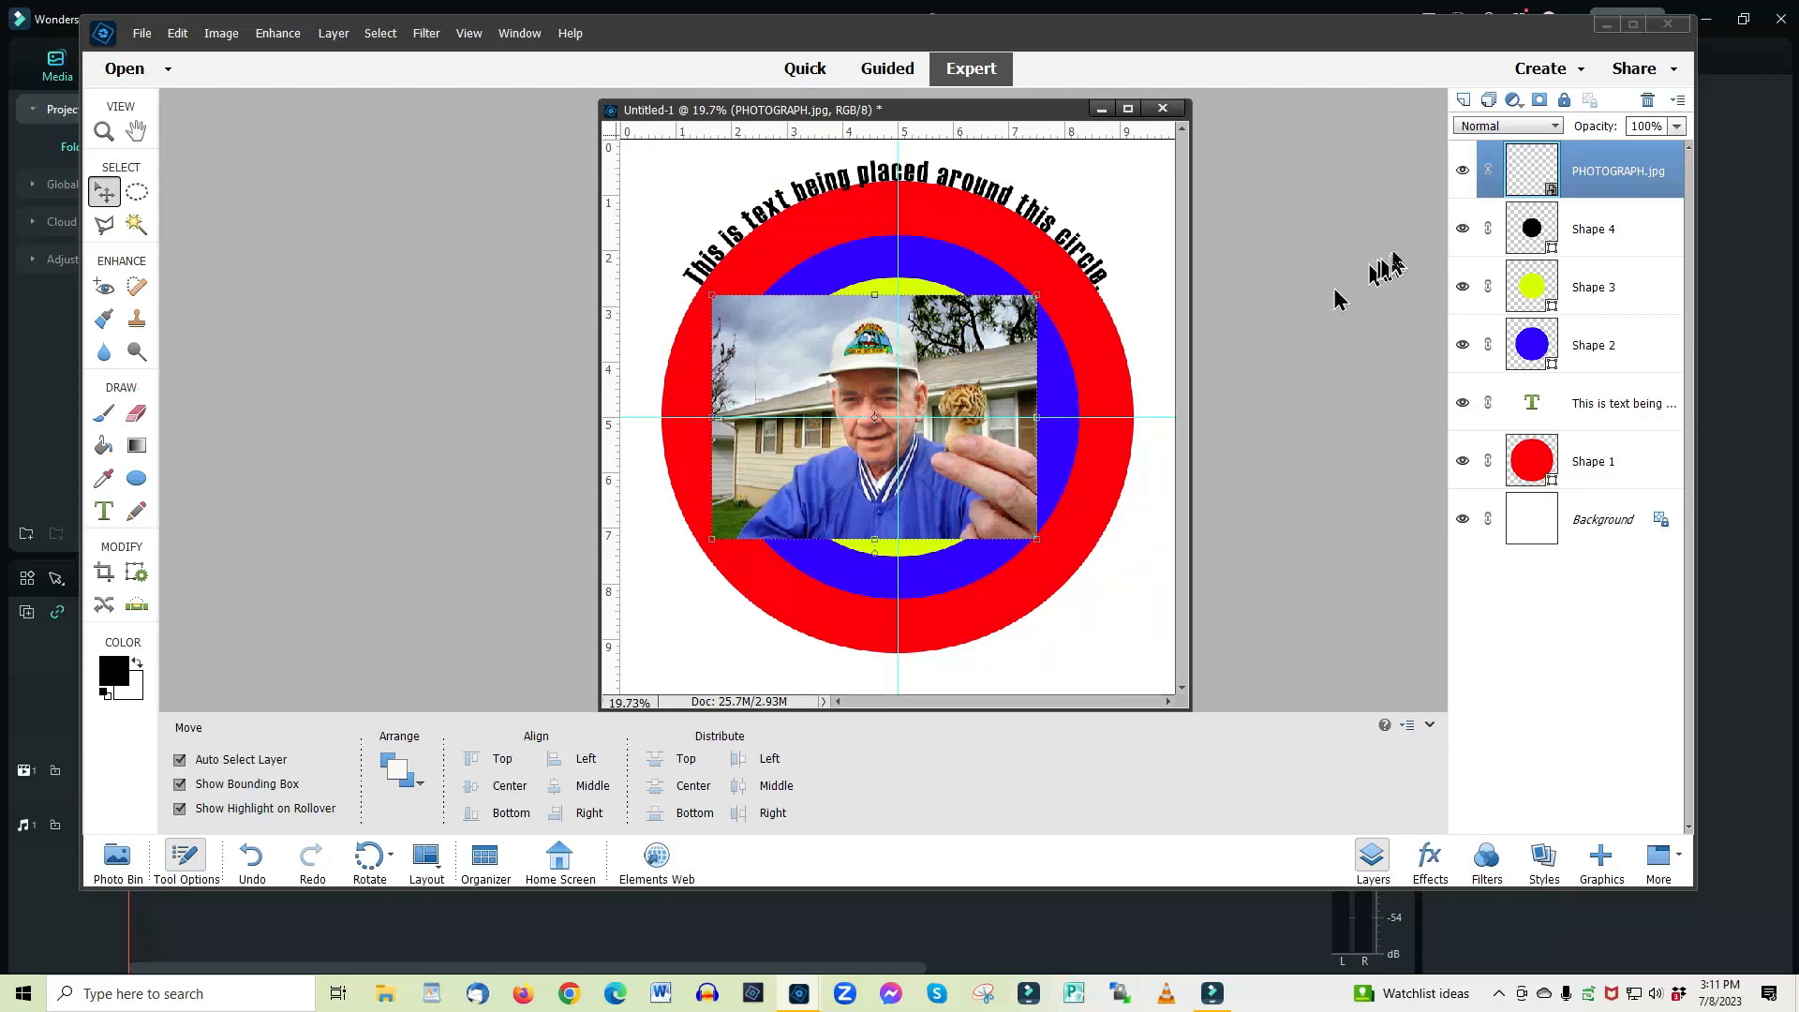
right_click(1605, 172)
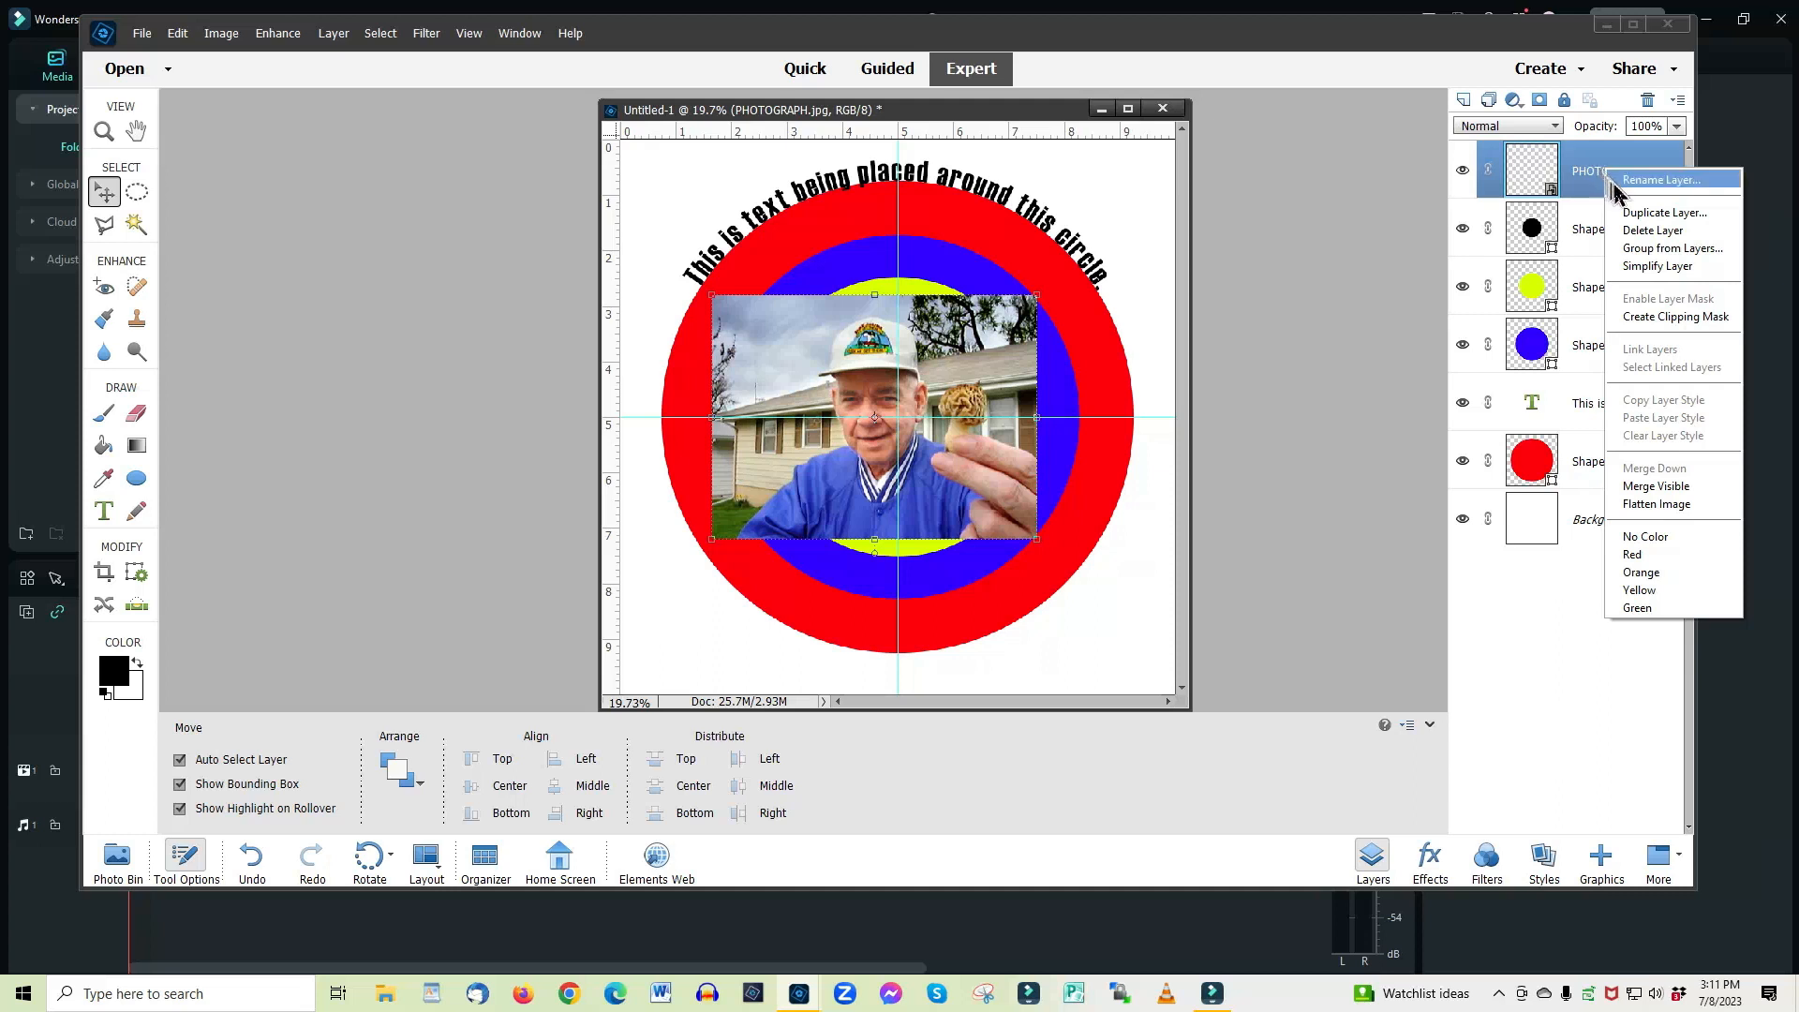
left_click(1649, 323)
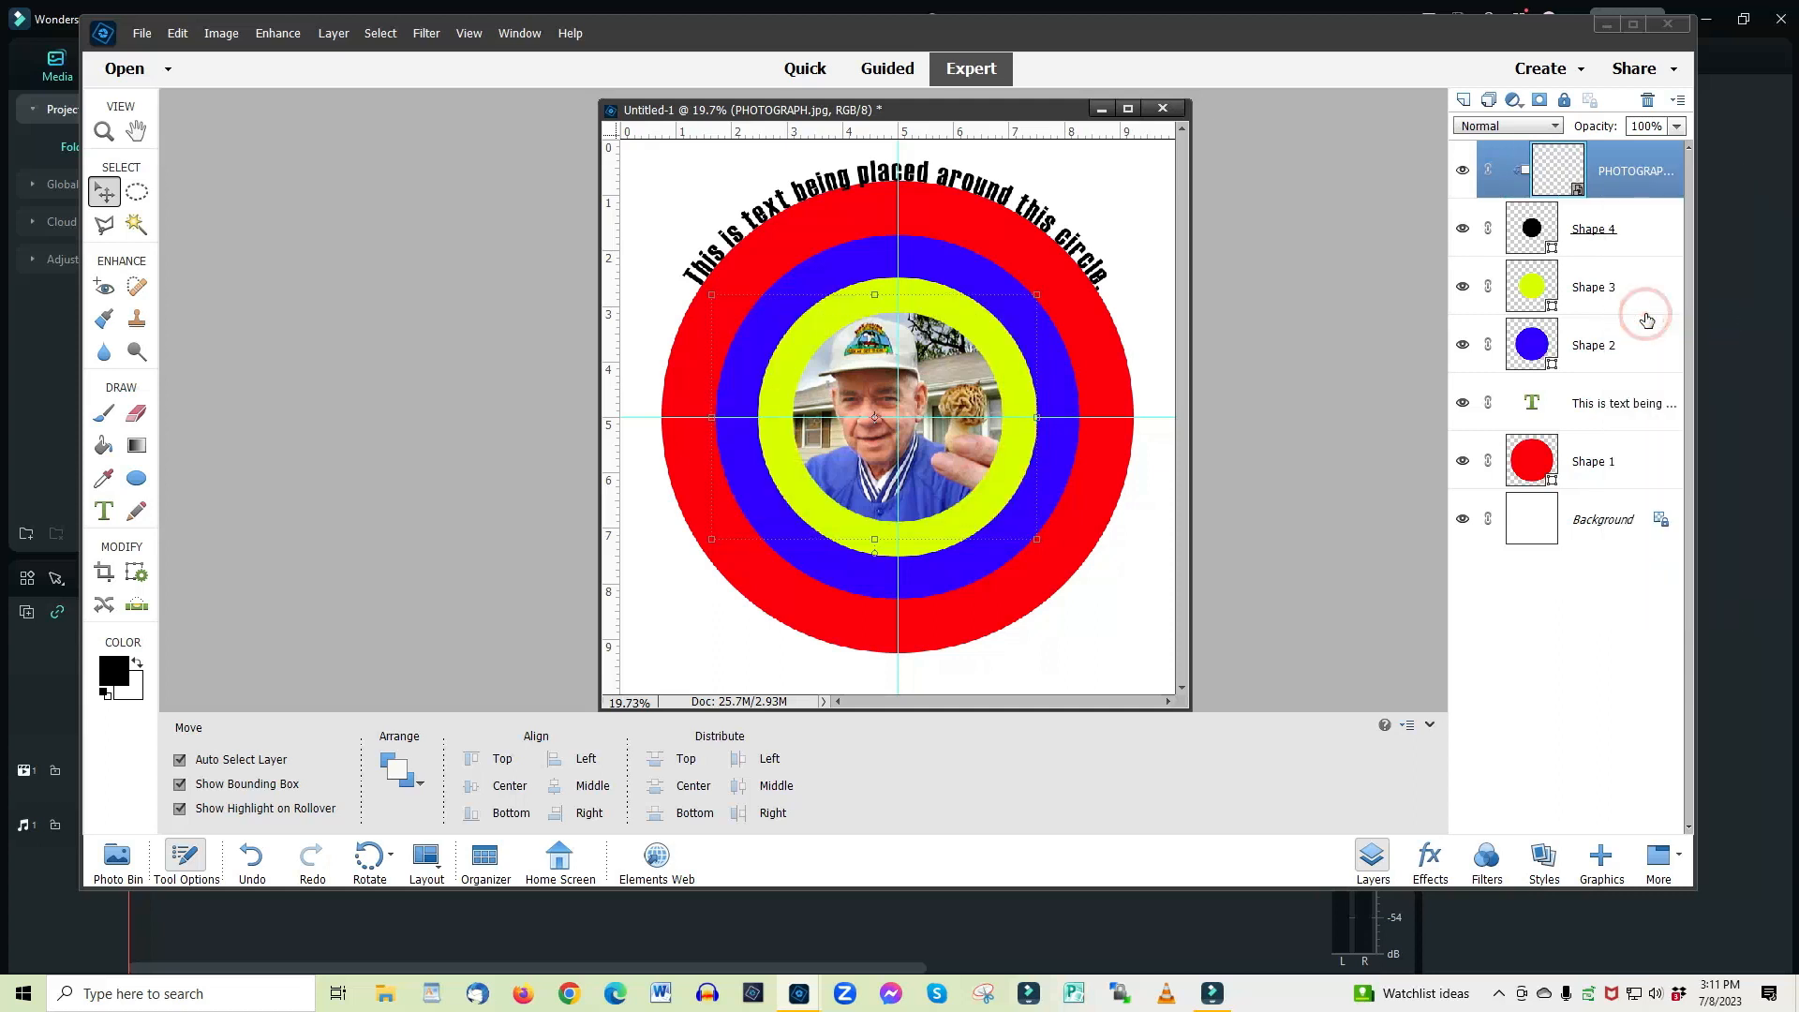